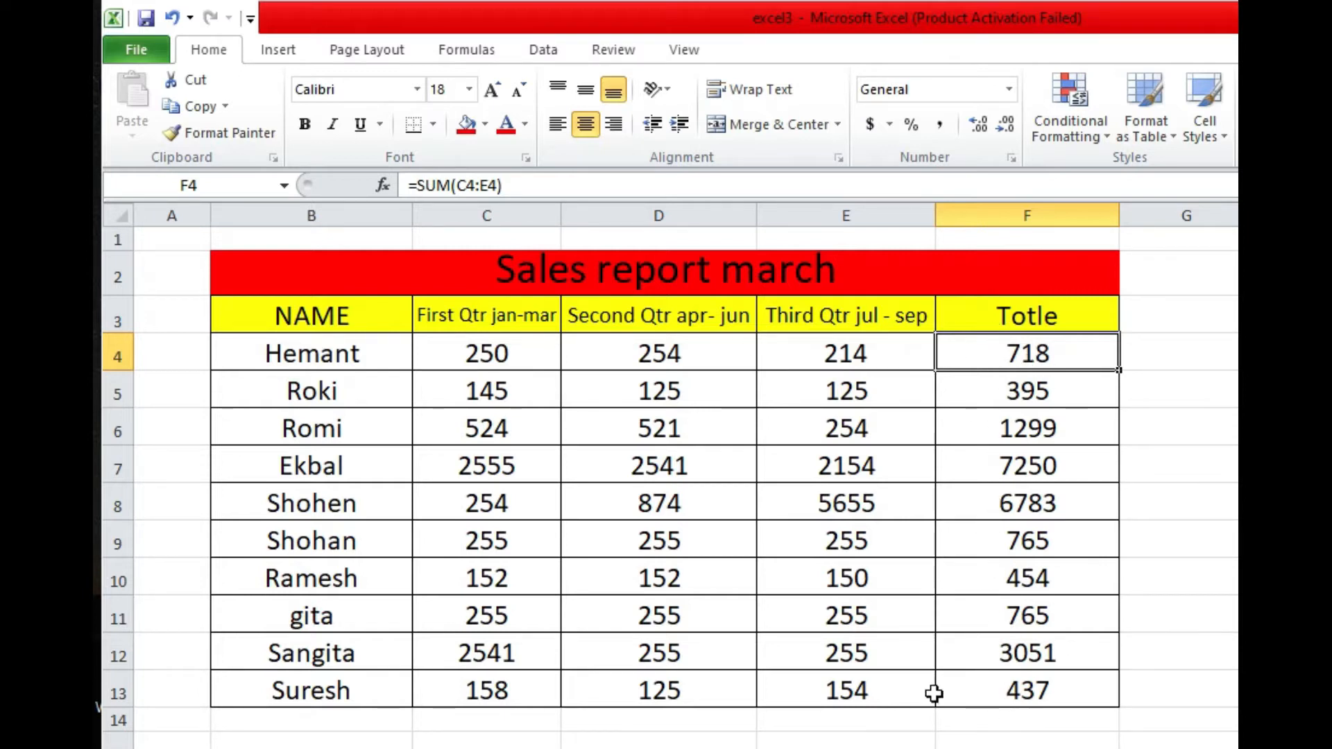
# Highlight the Totle values in F4:F13 greater than 1000 in Light Red Fill with Dark Red Text, and undo that rule
pyautogui.moveTo(961, 345); pyautogui.dragTo(992, 681)
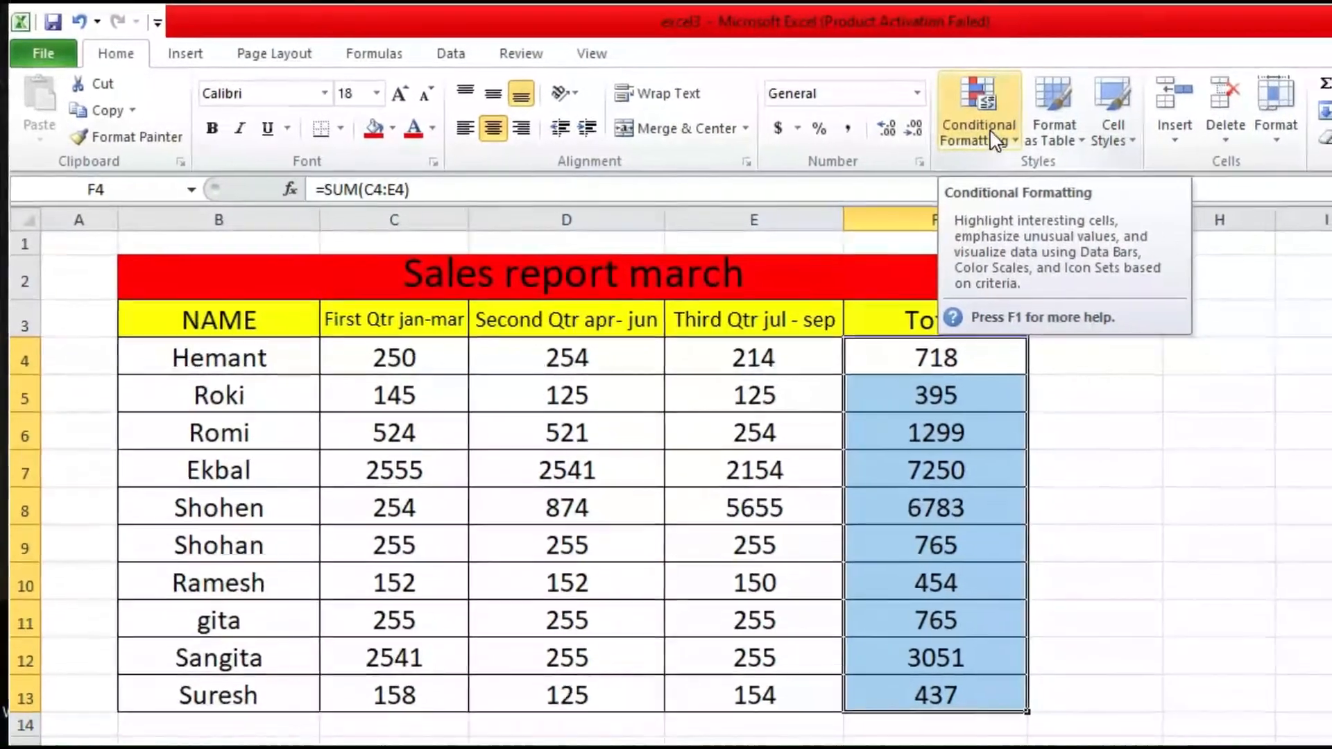
pyautogui.click(997, 139)
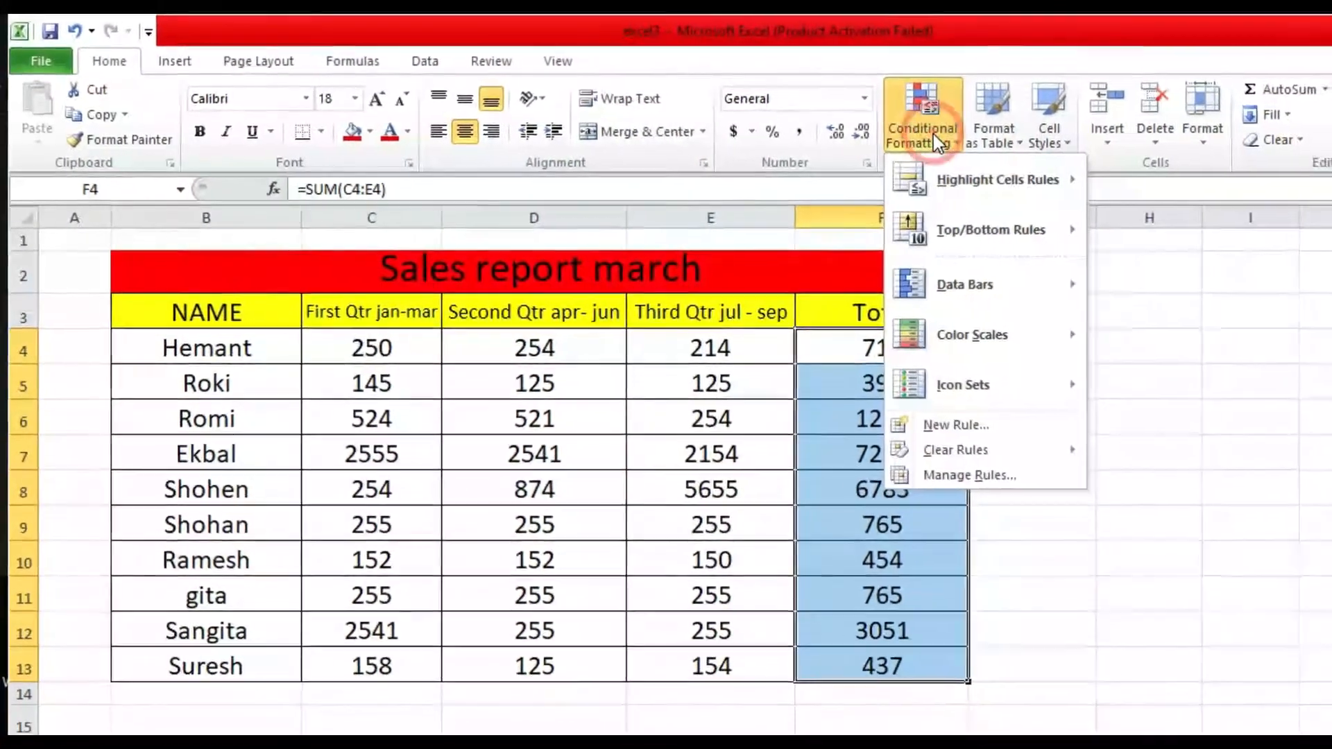
pyautogui.moveTo(890, 184)
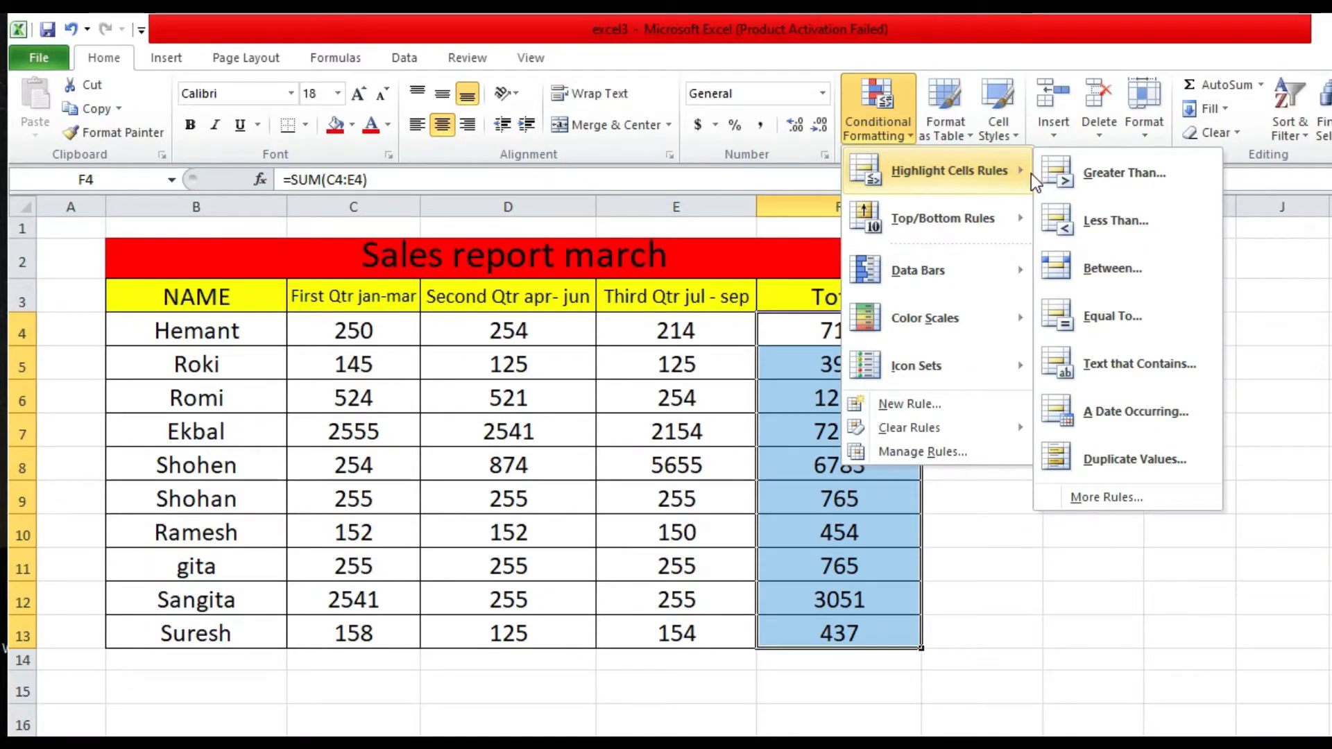
pyautogui.click(1098, 172)
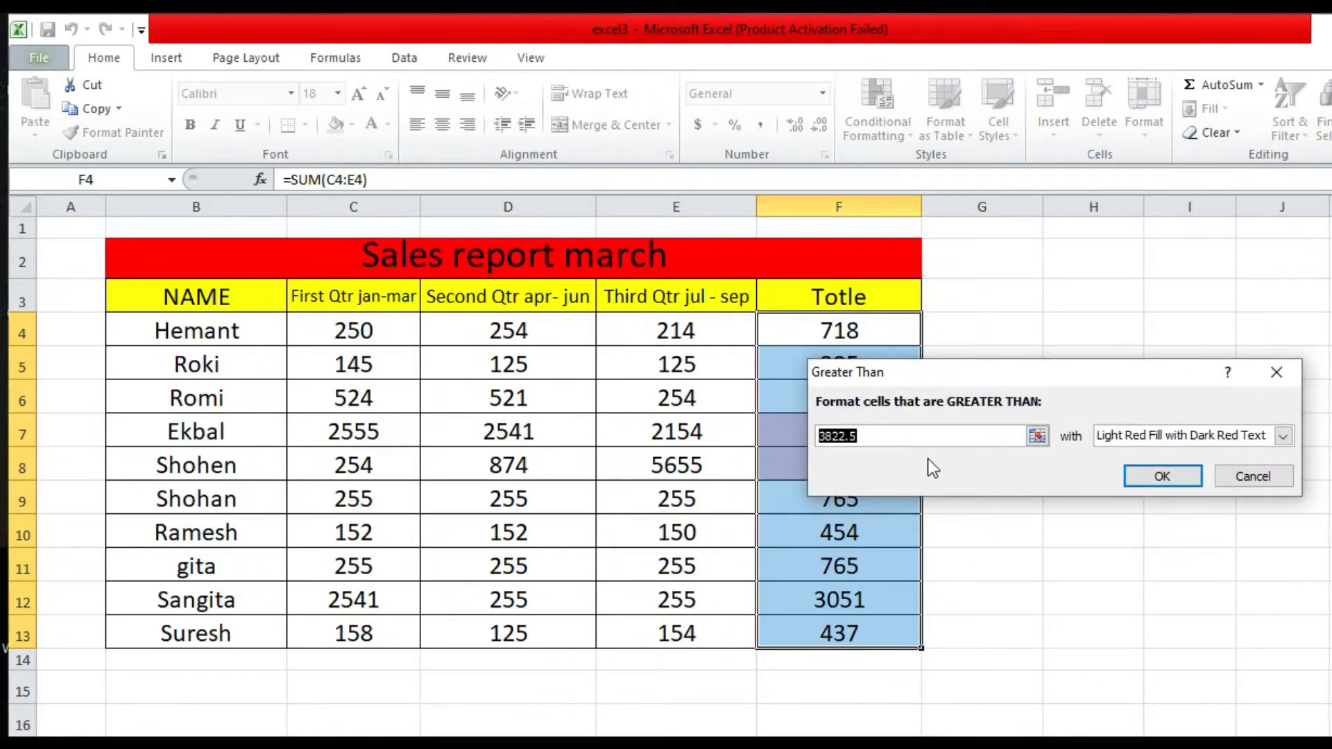
pyautogui.moveTo(994, 376); pyautogui.dragTo(558, 98)
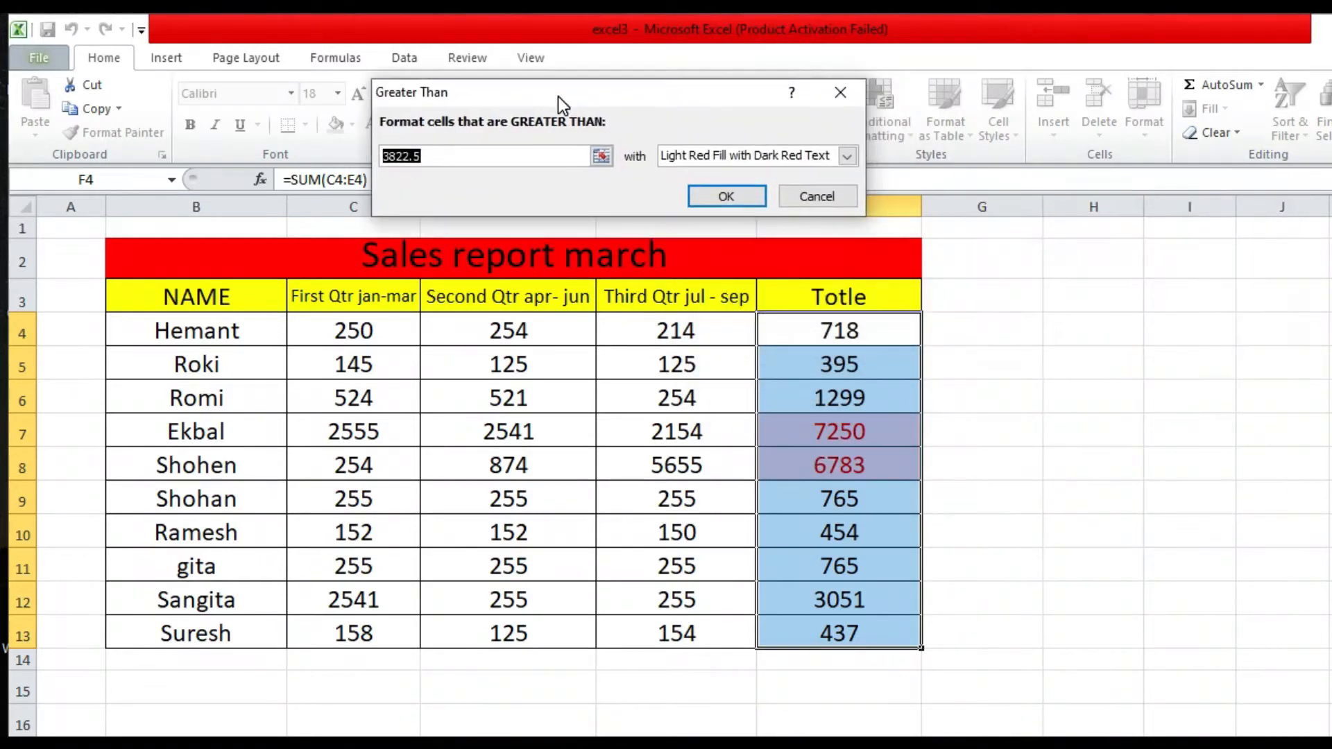
pyautogui.click(440, 157)
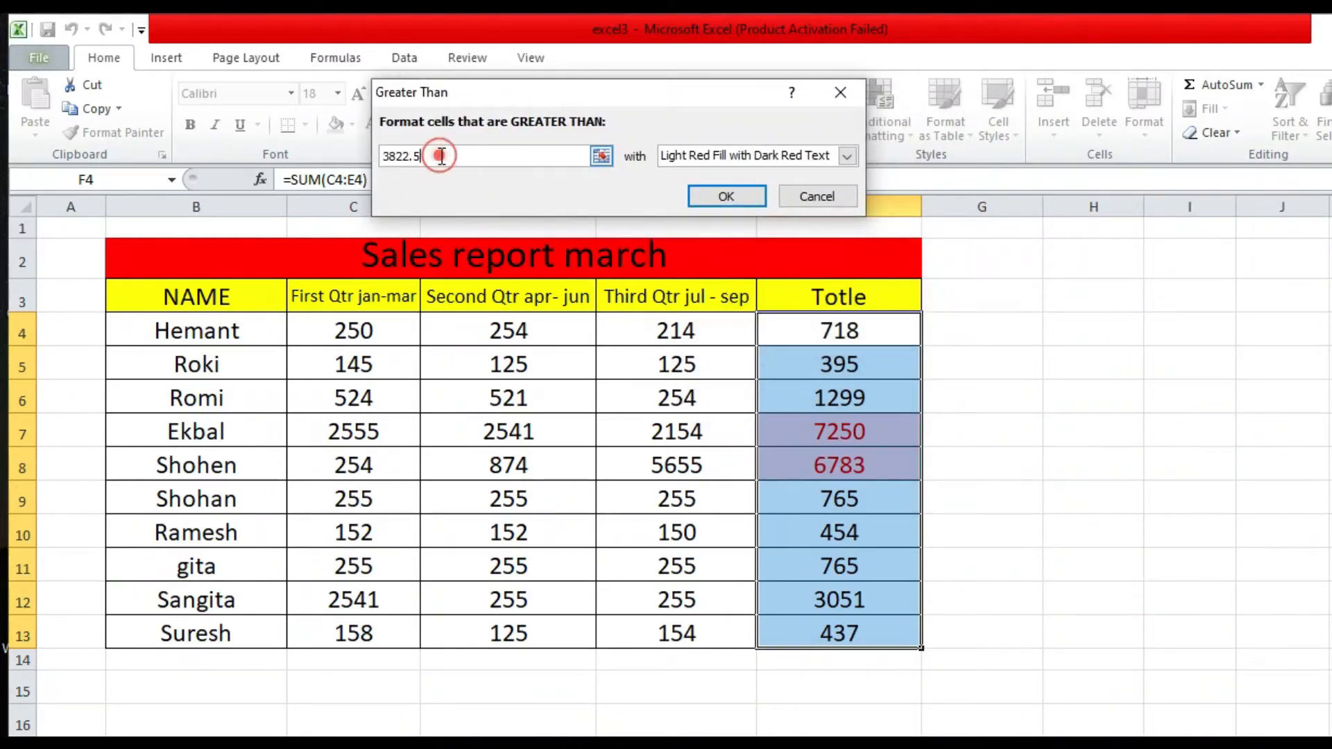
pyautogui.press('BackSpace')
pyautogui.press('BackSpace')
pyautogui.press('BackSpace')
pyautogui.press('BackSpace')
pyautogui.press('BackSpace')
pyautogui.press('BackSpace')
pyautogui.write('1000')
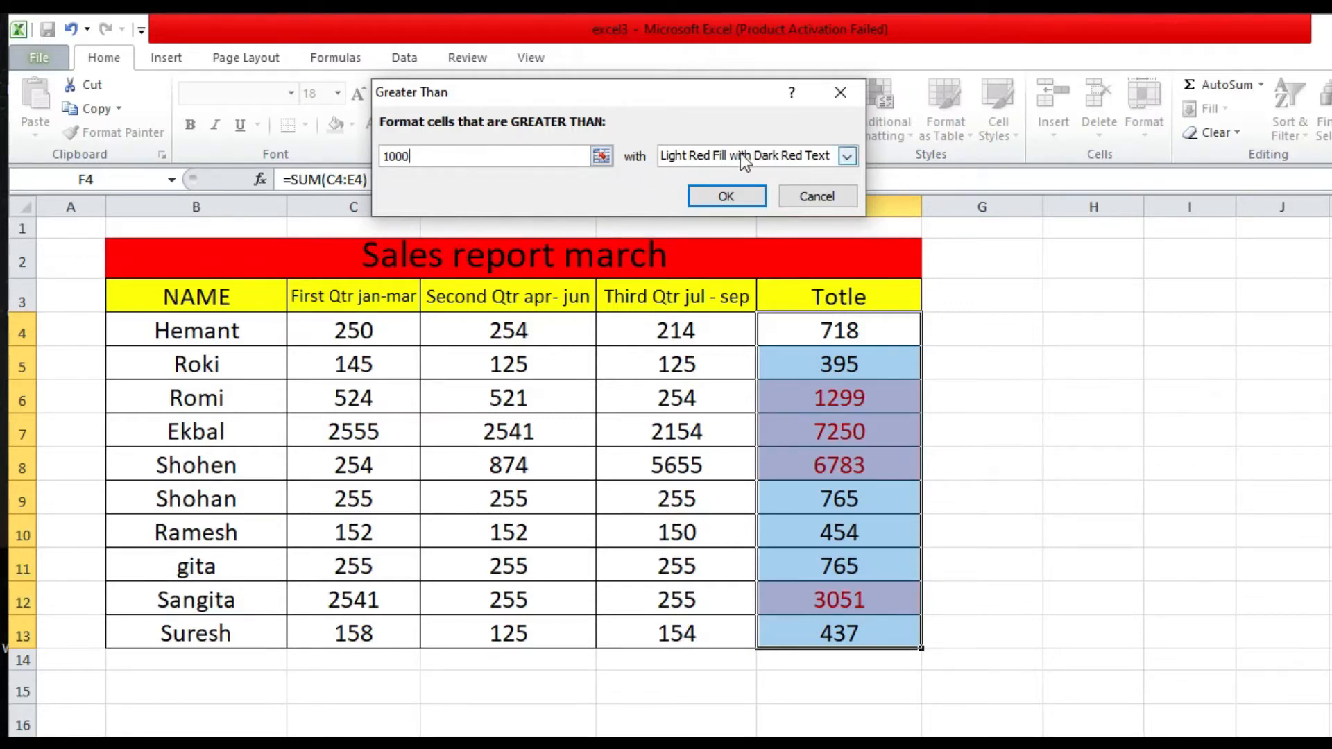
pyautogui.click(846, 156)
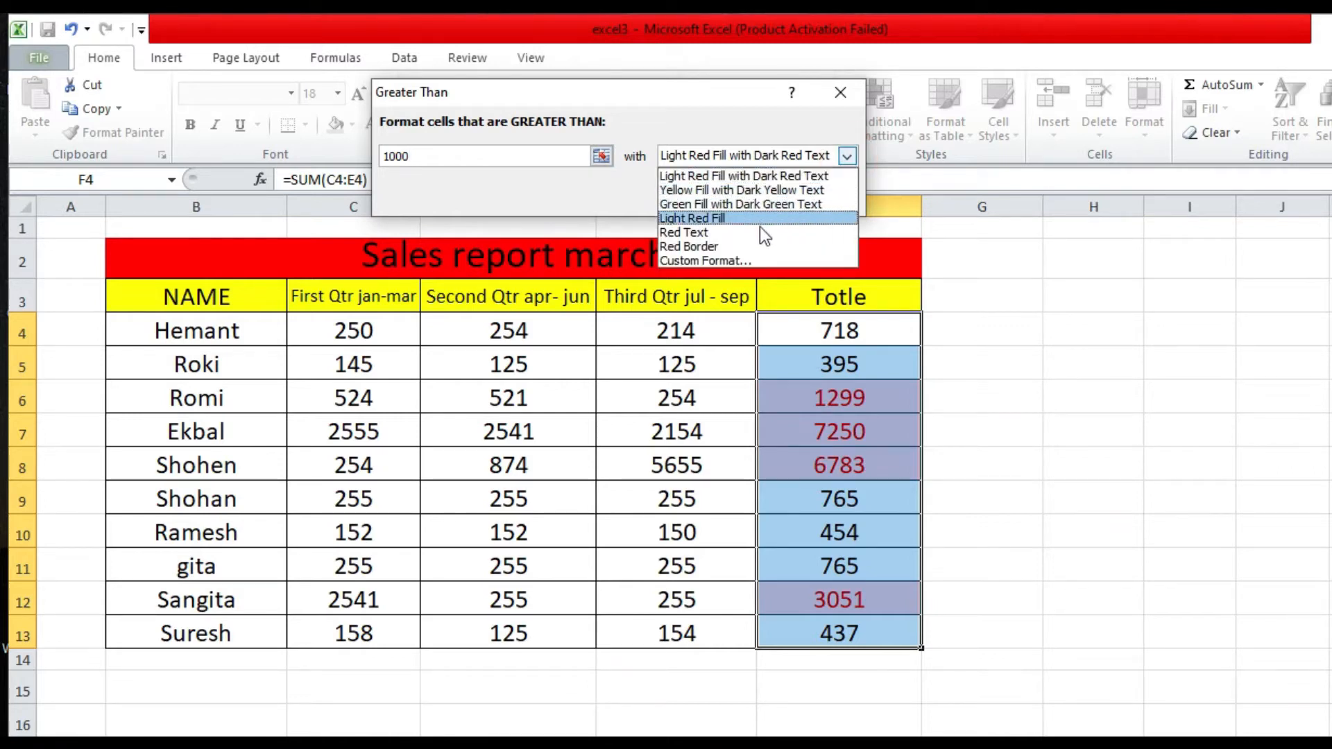
pyautogui.click(743, 176)
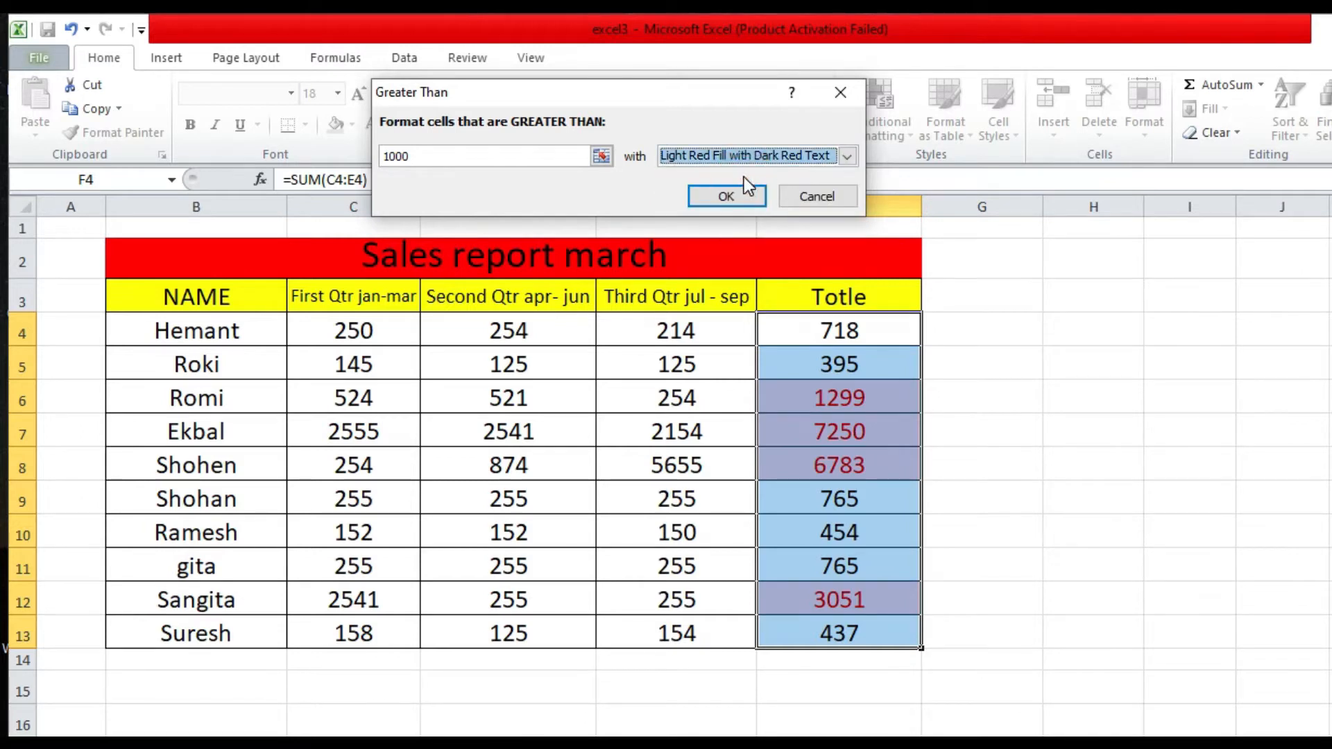
pyautogui.click(744, 199)
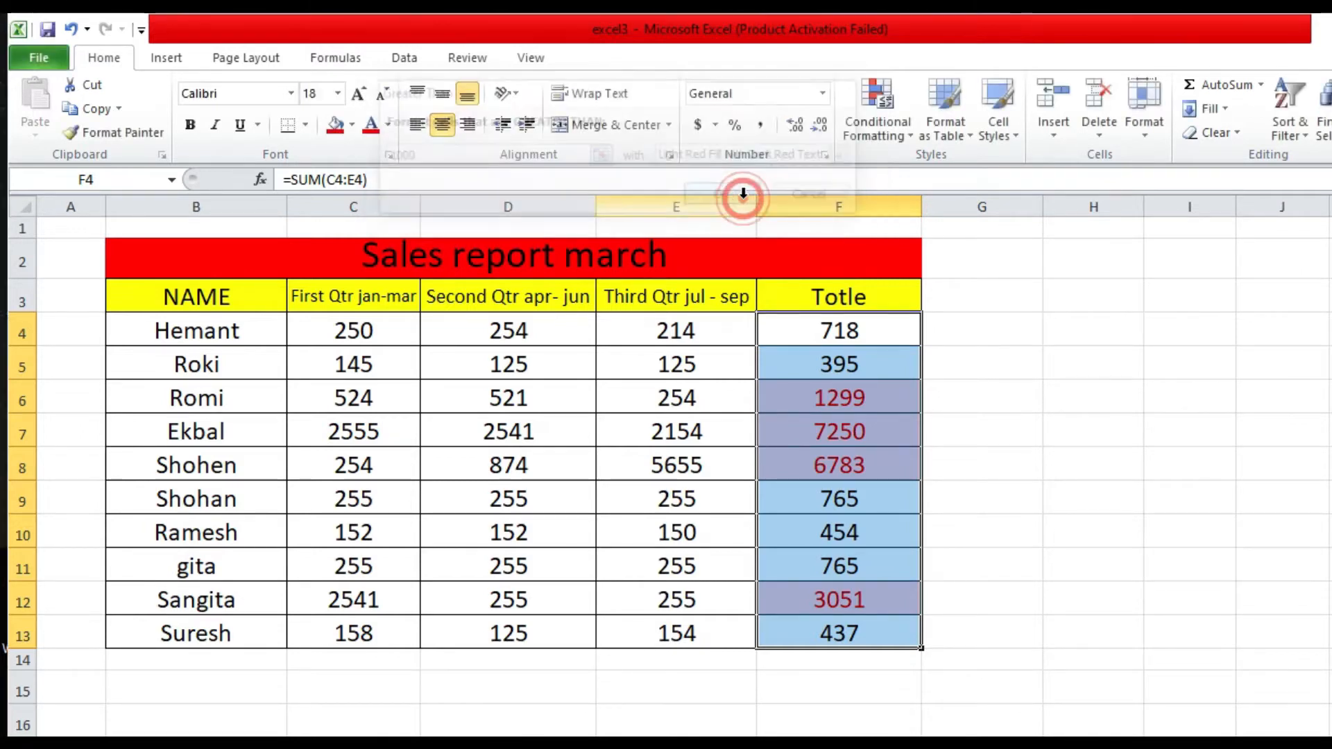
pyautogui.click(1020, 366)
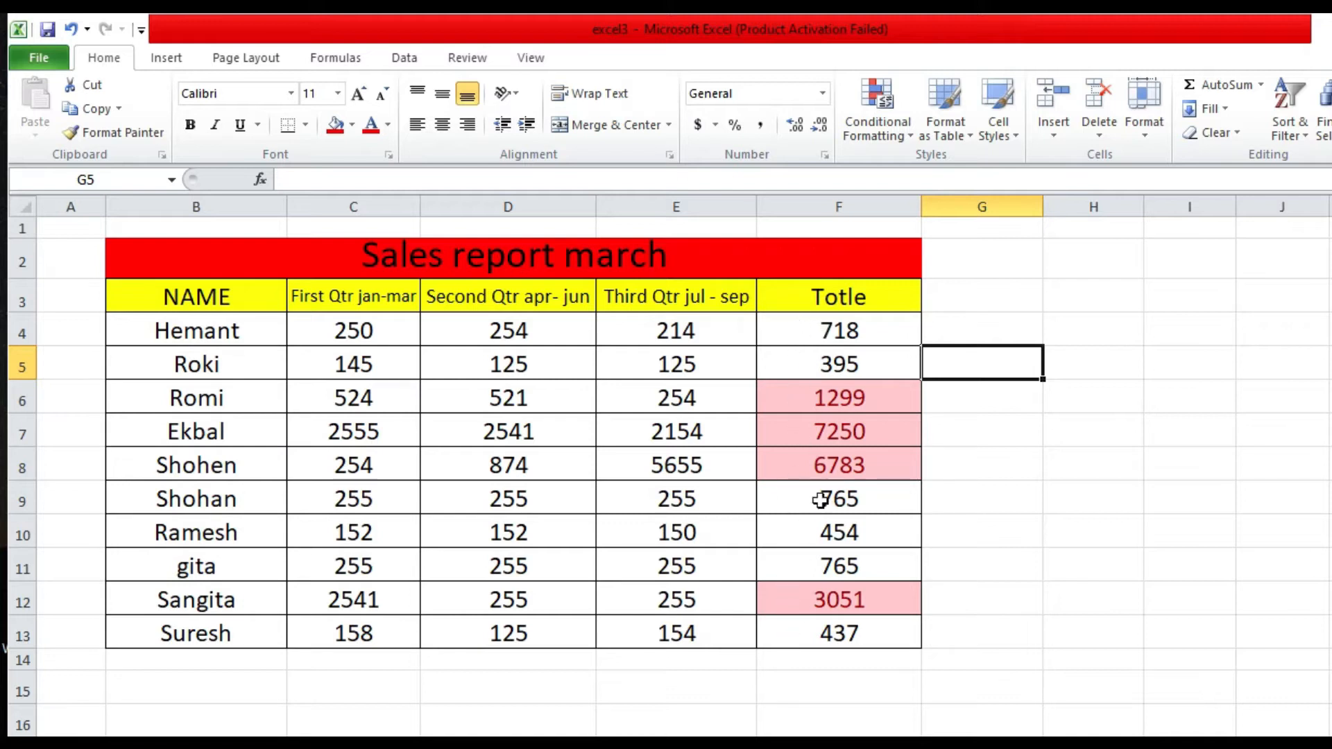
pyautogui.hotkey('ctrl', 'z')
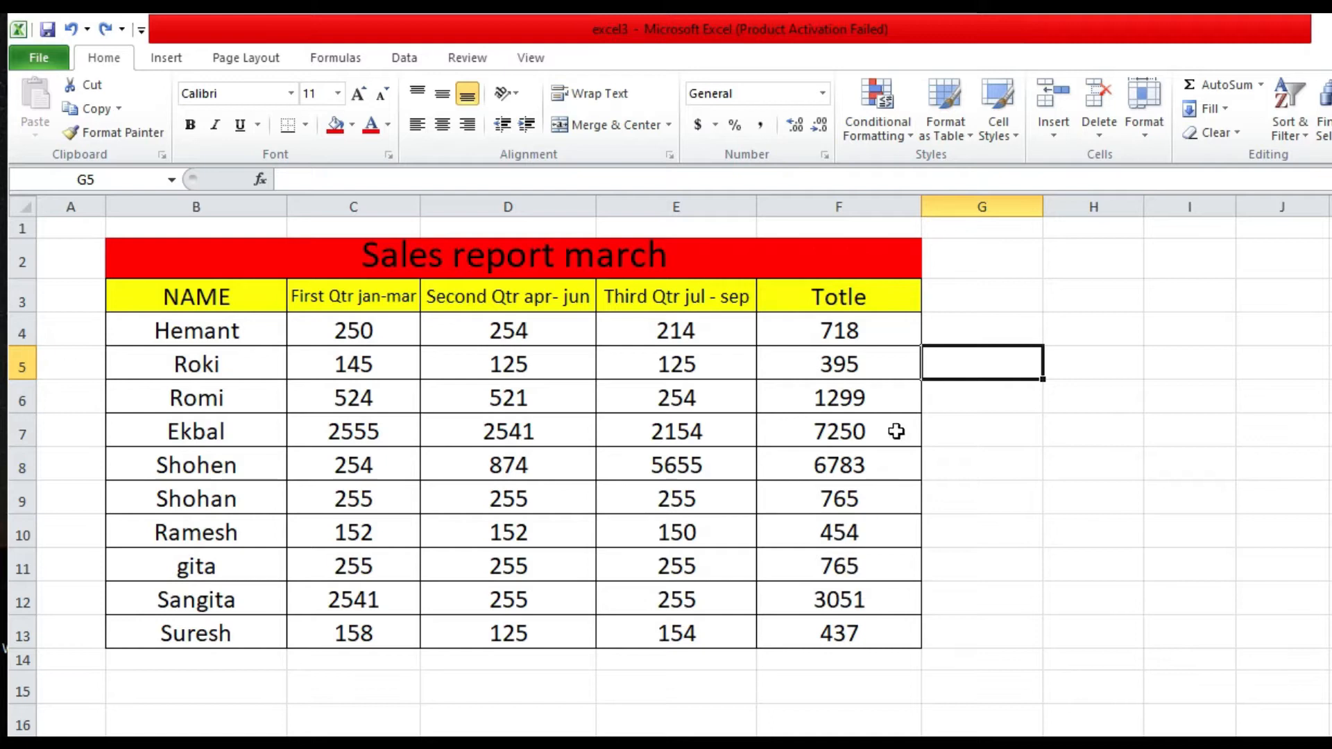
pyautogui.click(891, 127)
pyautogui.moveTo(949, 170)
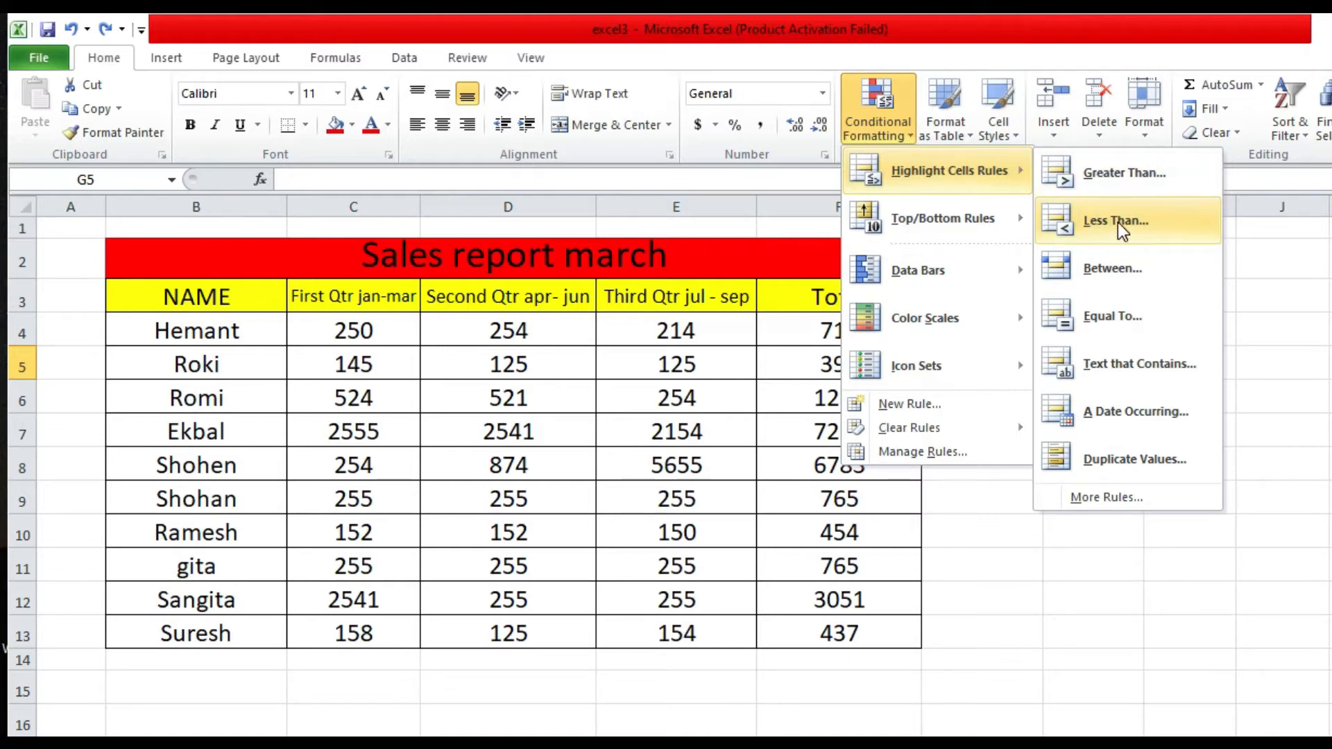
pyautogui.click(1093, 219)
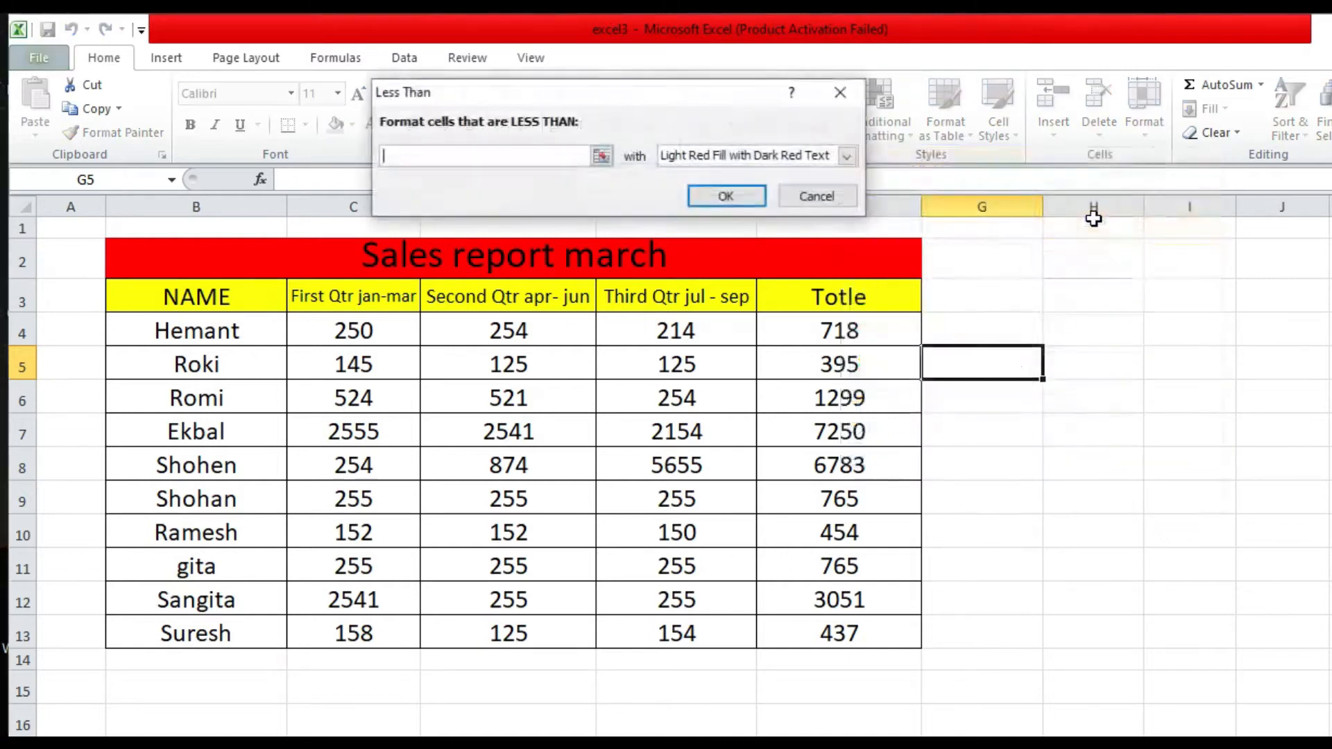
pyautogui.click(450, 156)
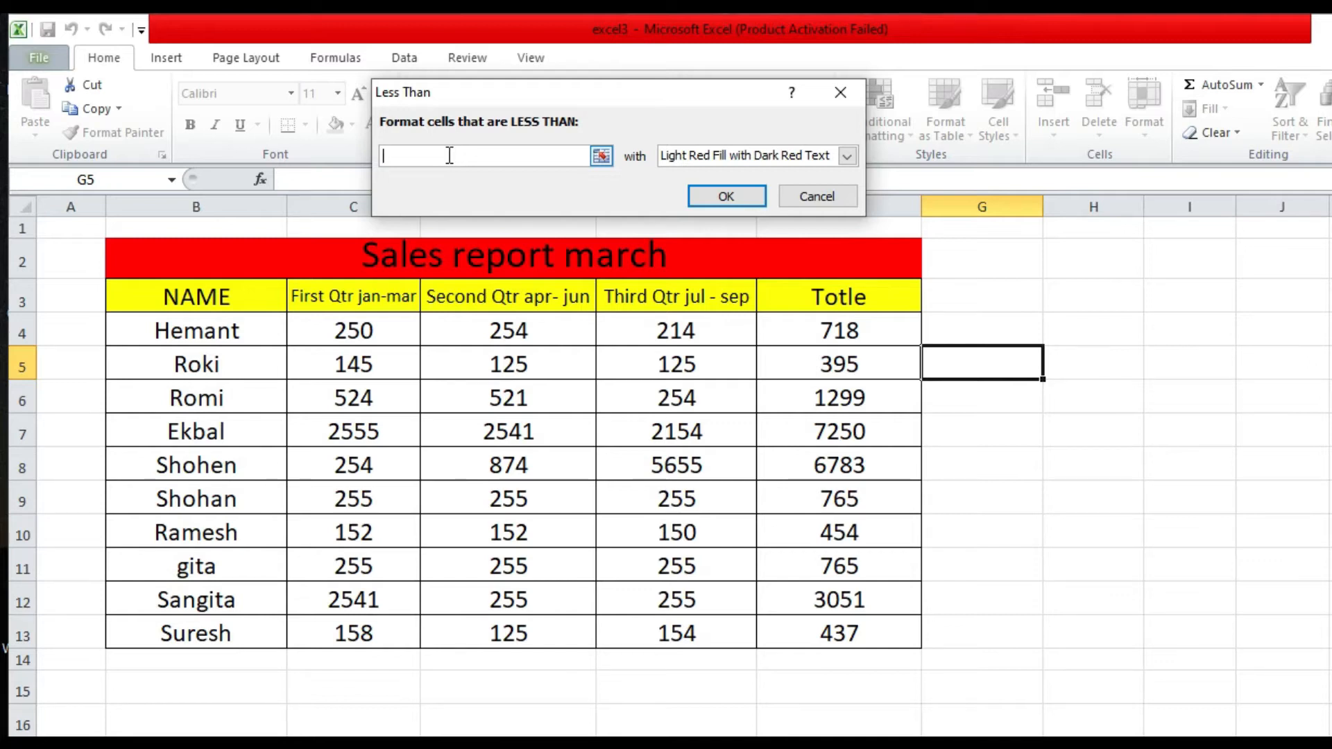
pyautogui.write('500')
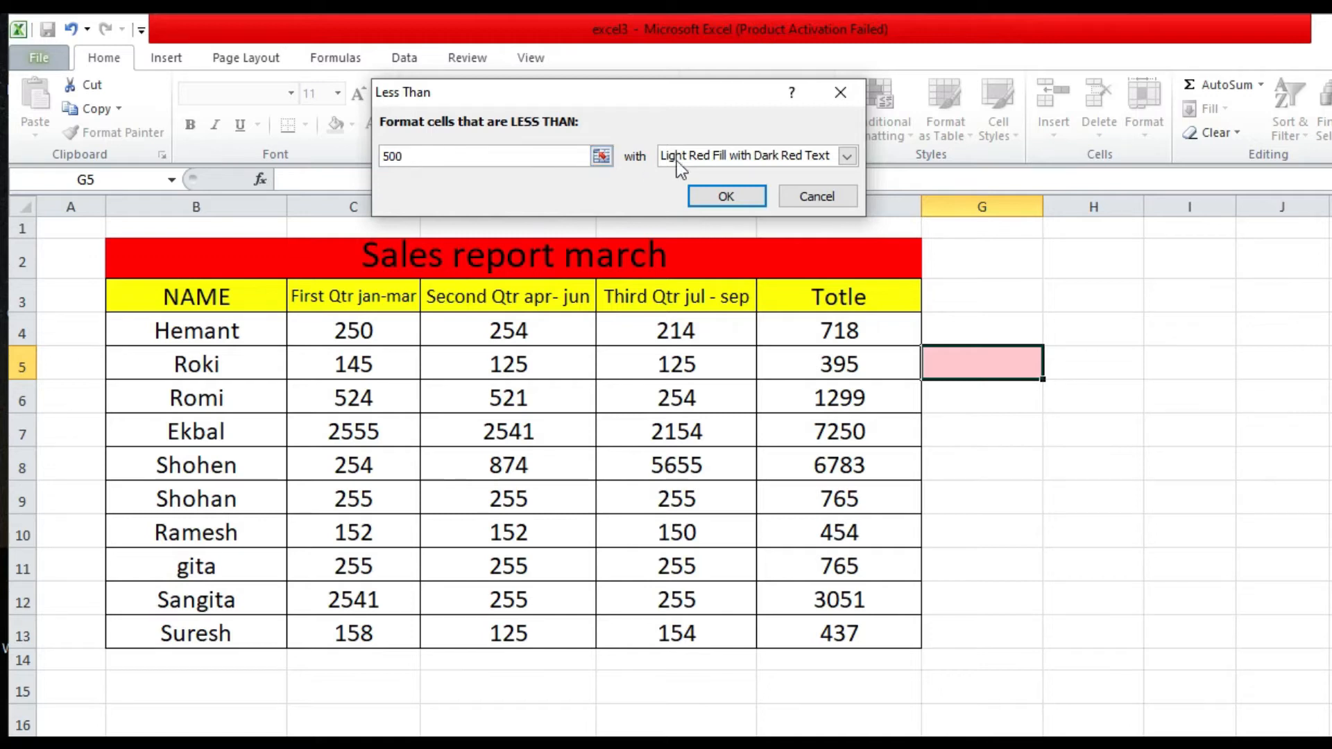
pyautogui.click(848, 156)
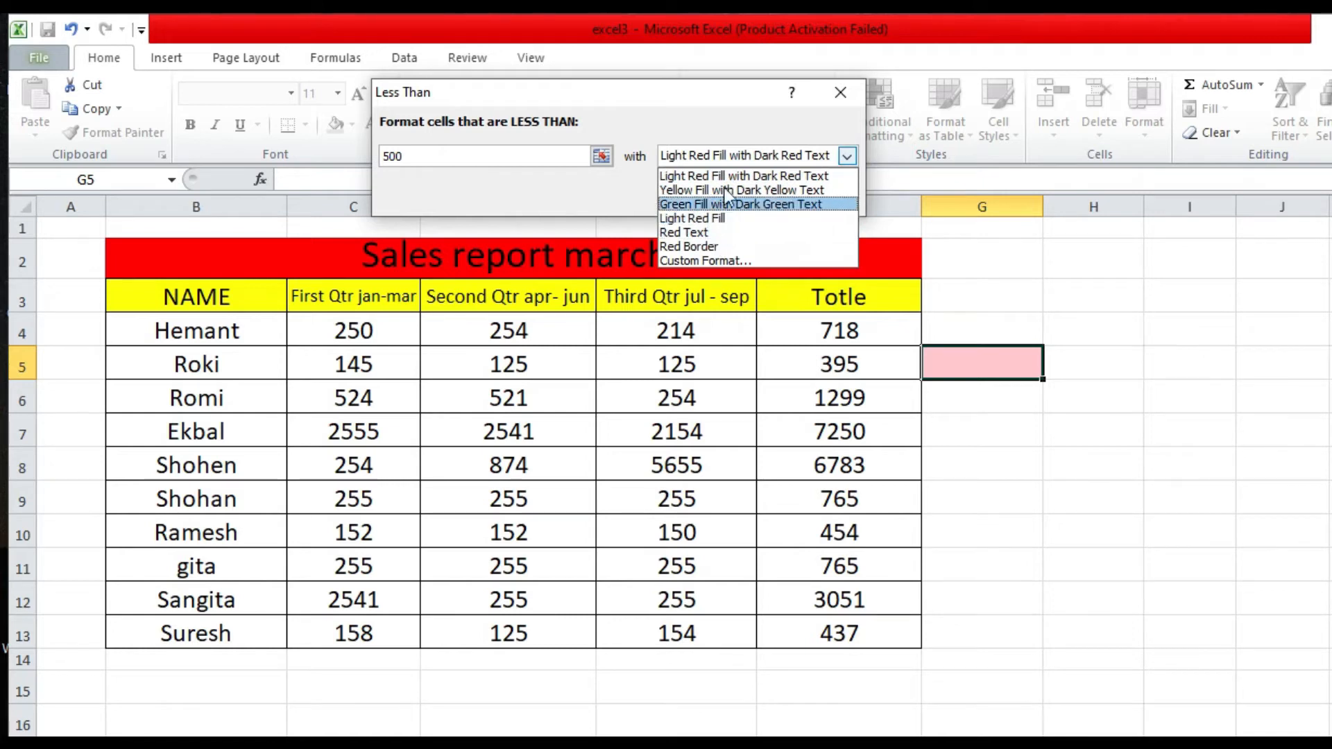
pyautogui.click(707, 219)
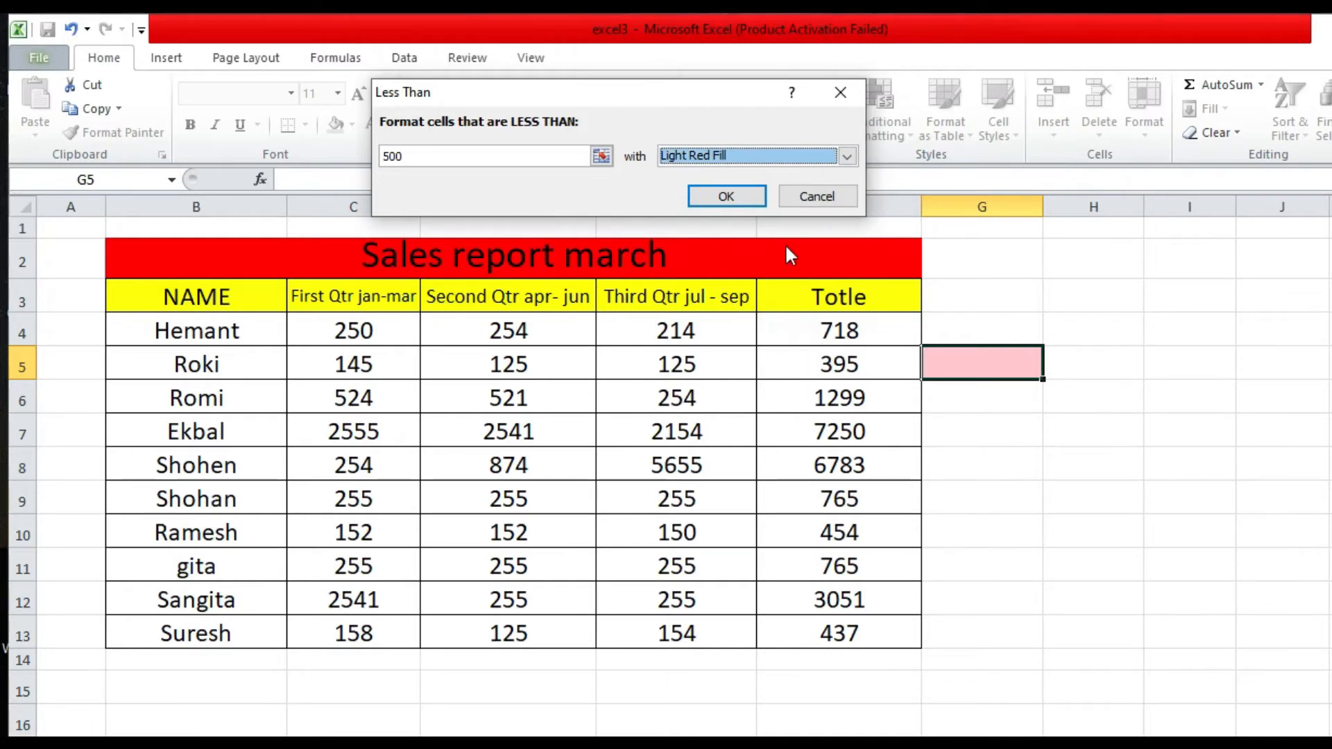
pyautogui.click(841, 94)
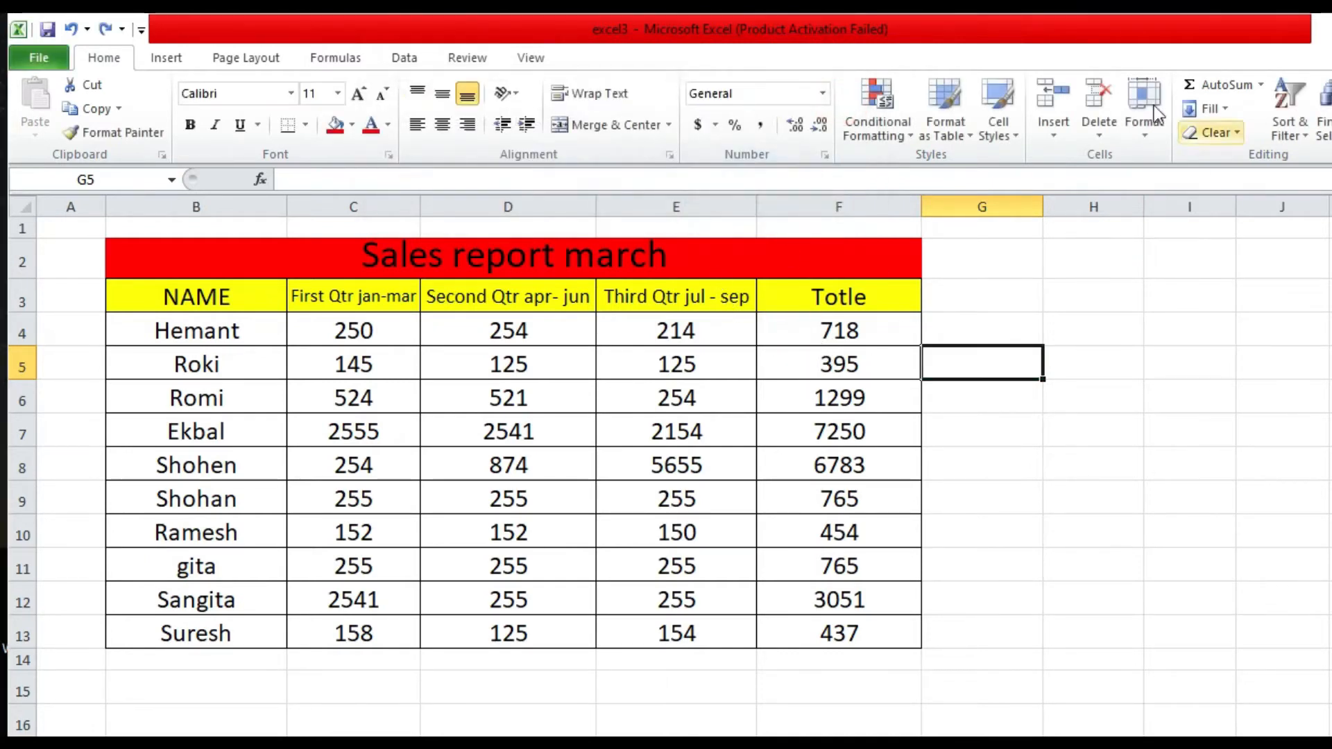
# Highlight the Totle values in F4:F13 that are less than 500 with Light Red Fill
pyautogui.moveTo(805, 332); pyautogui.dragTo(819, 633)
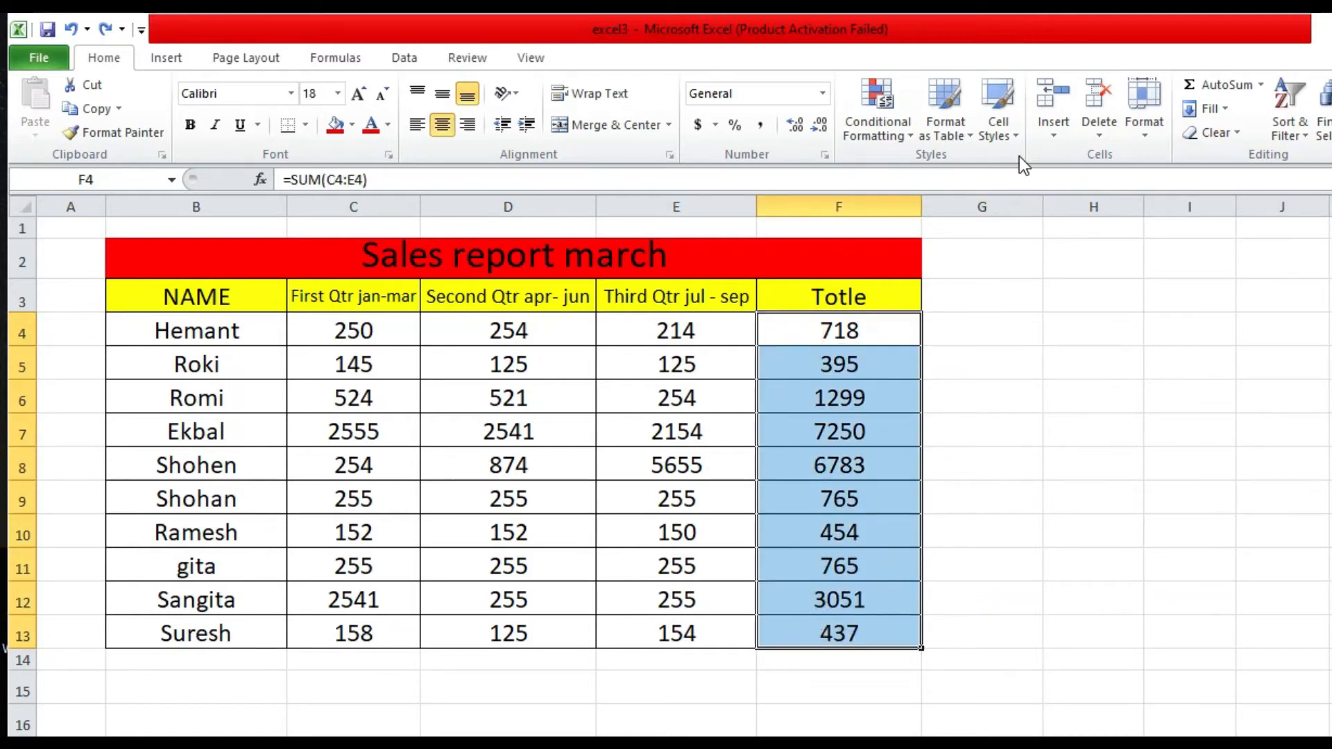
pyautogui.click(906, 133)
pyautogui.click(1090, 204)
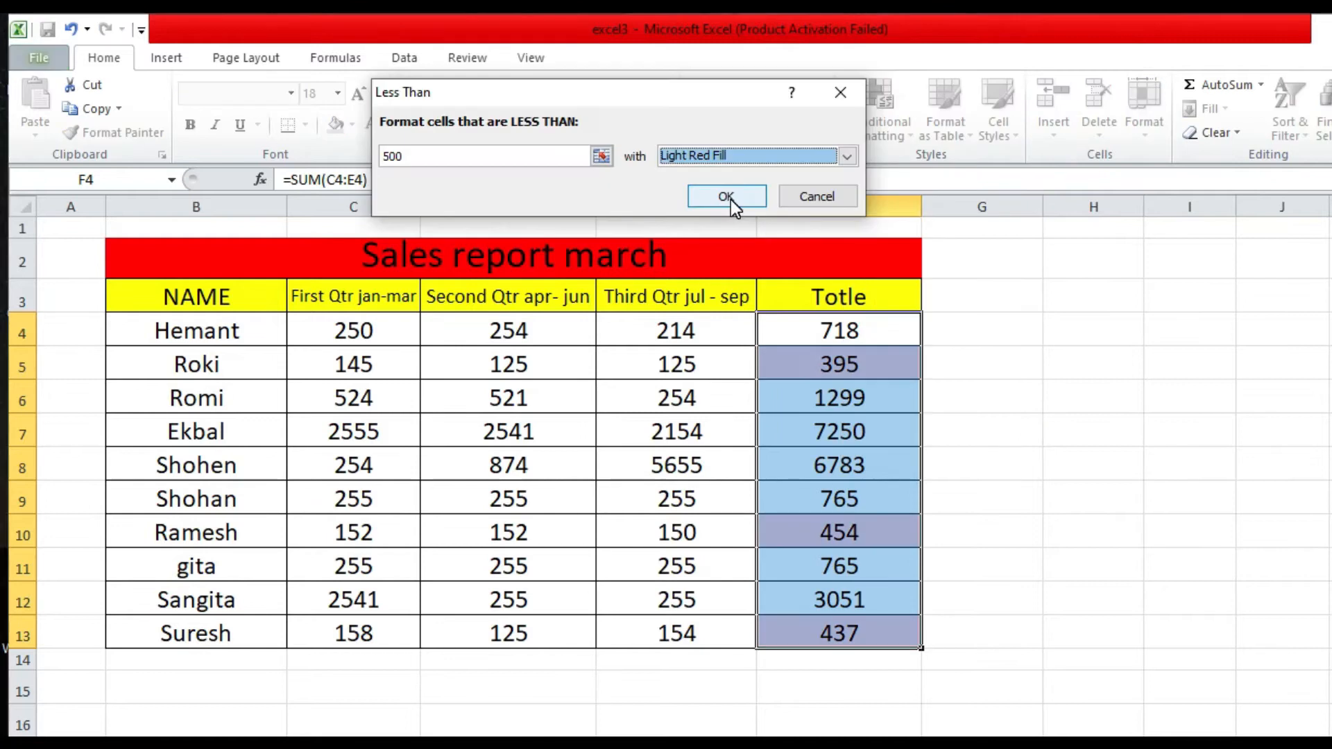
pyautogui.click(726, 197)
pyautogui.click(1033, 358)
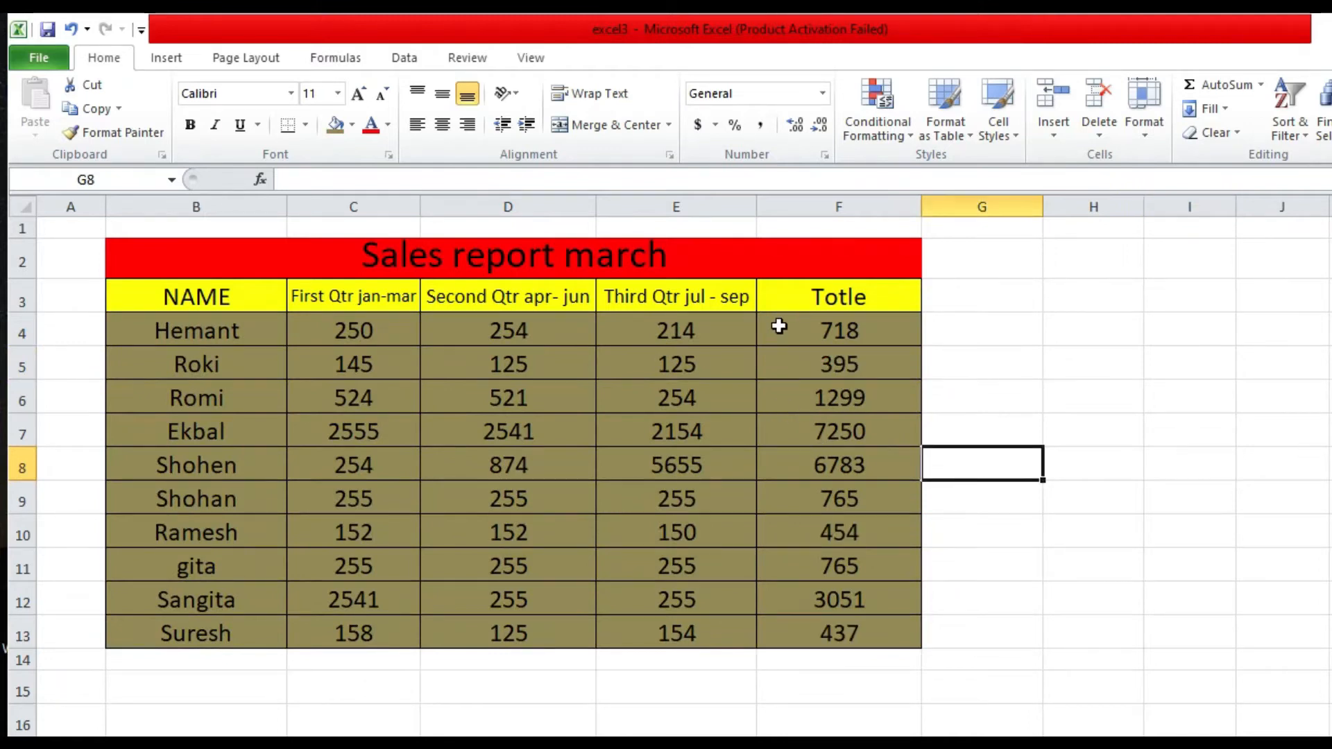
# Add a Less Than rule to F4:F13 that formats values below 500 in Light Red Fill with Dark Red Text
pyautogui.moveTo(778, 326); pyautogui.dragTo(791, 628)
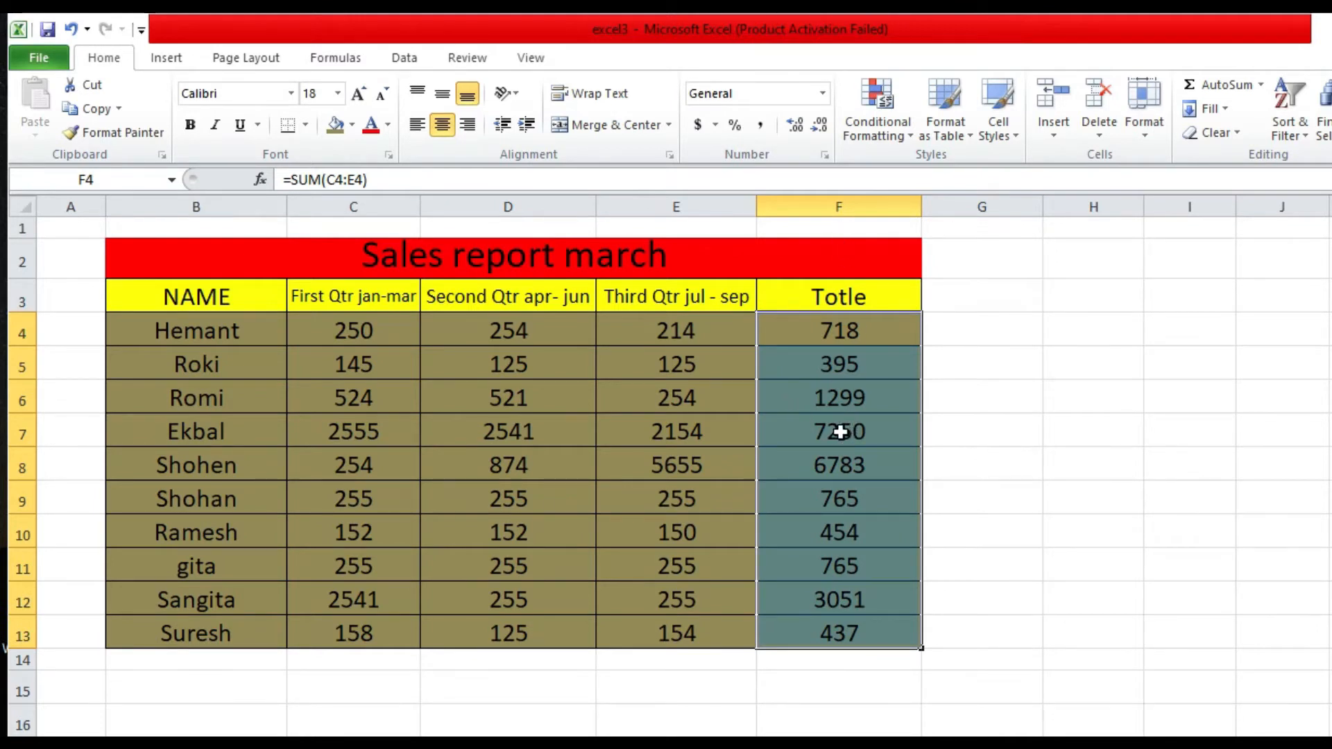
pyautogui.click(894, 126)
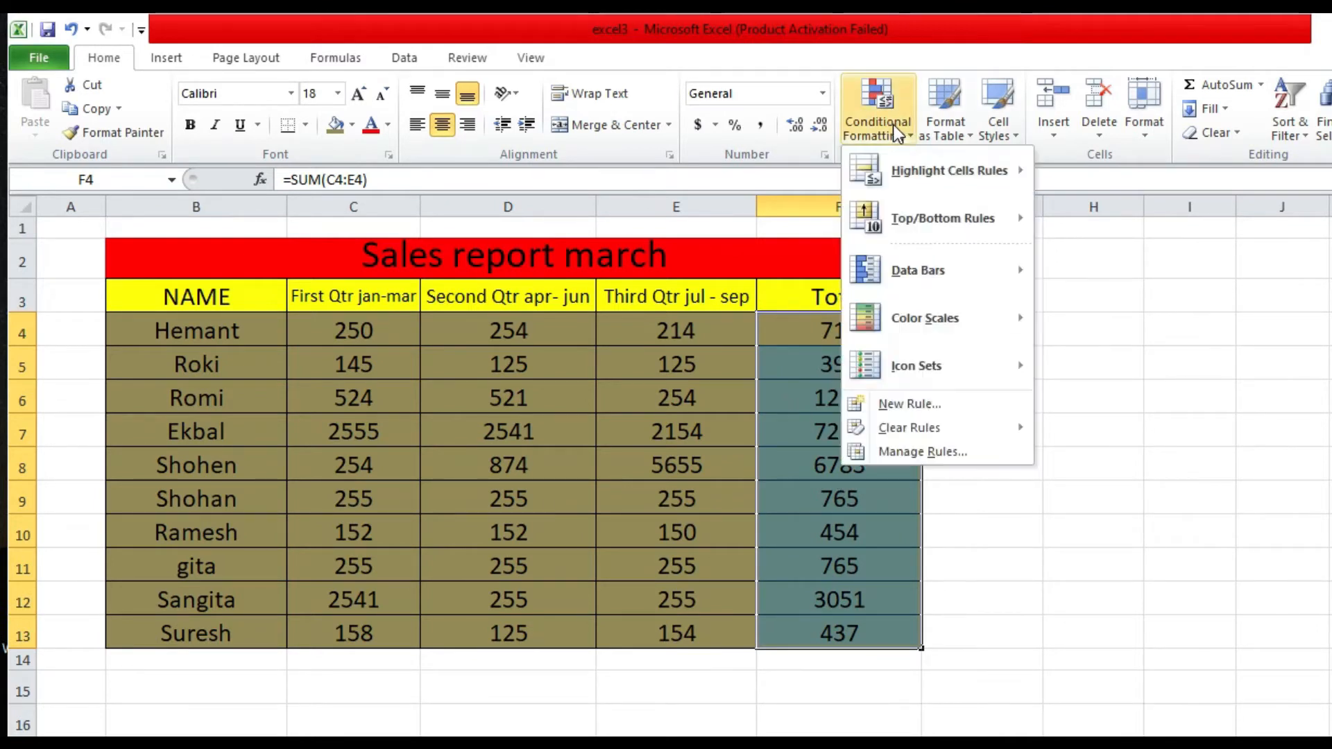
pyautogui.moveTo(927, 177)
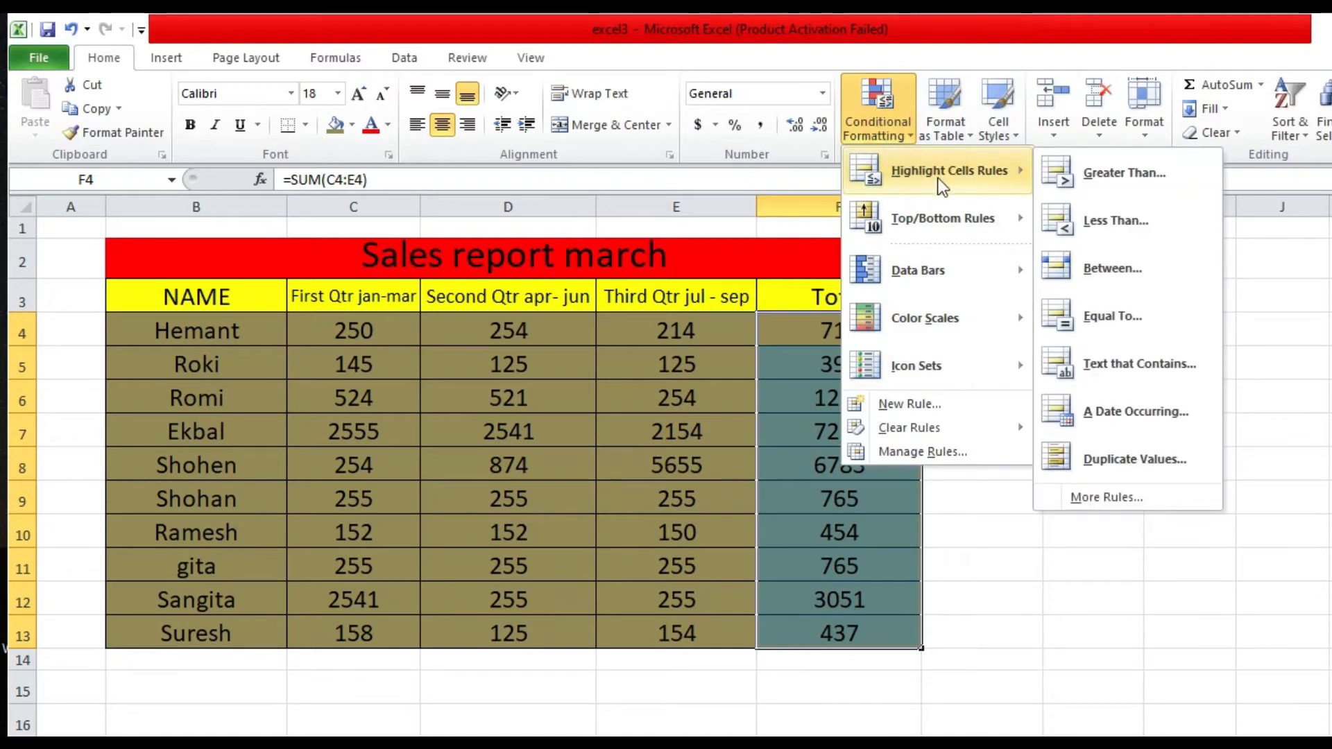
pyautogui.click(1094, 234)
pyautogui.click(453, 155)
pyautogui.press('BackSpace')
pyautogui.press('BackSpace')
pyautogui.press('BackSpace')
pyautogui.press('BackSpace')
pyautogui.press('BackSpace')
pyautogui.press('BackSpace')
pyautogui.write('500')
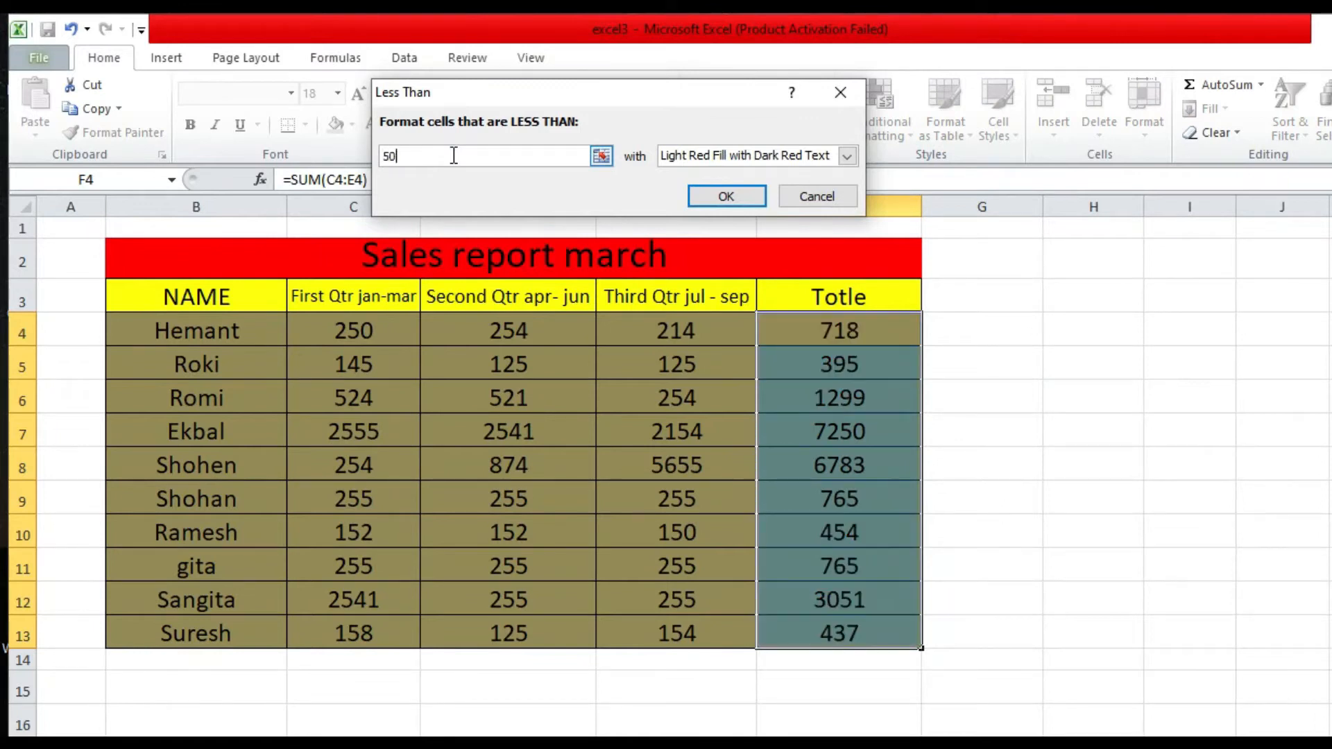
pyautogui.click(847, 157)
pyautogui.click(808, 174)
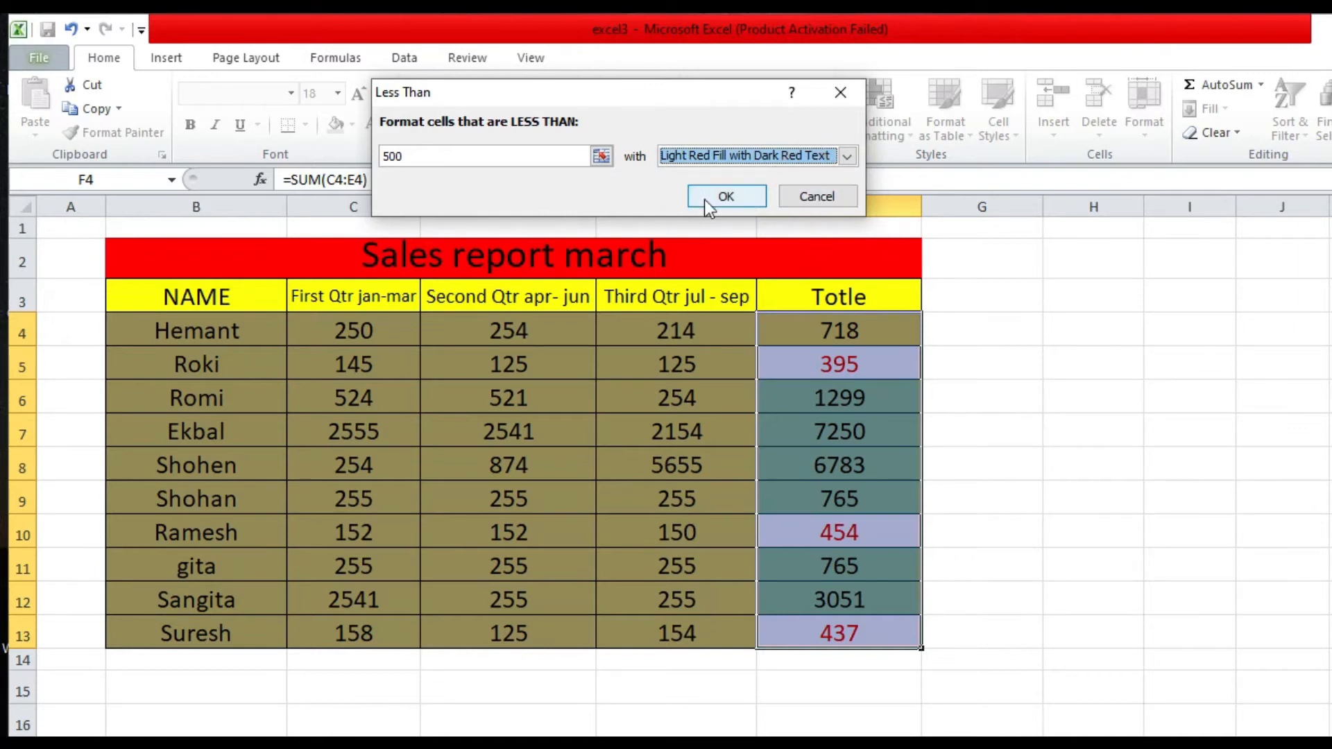
pyautogui.click(727, 197)
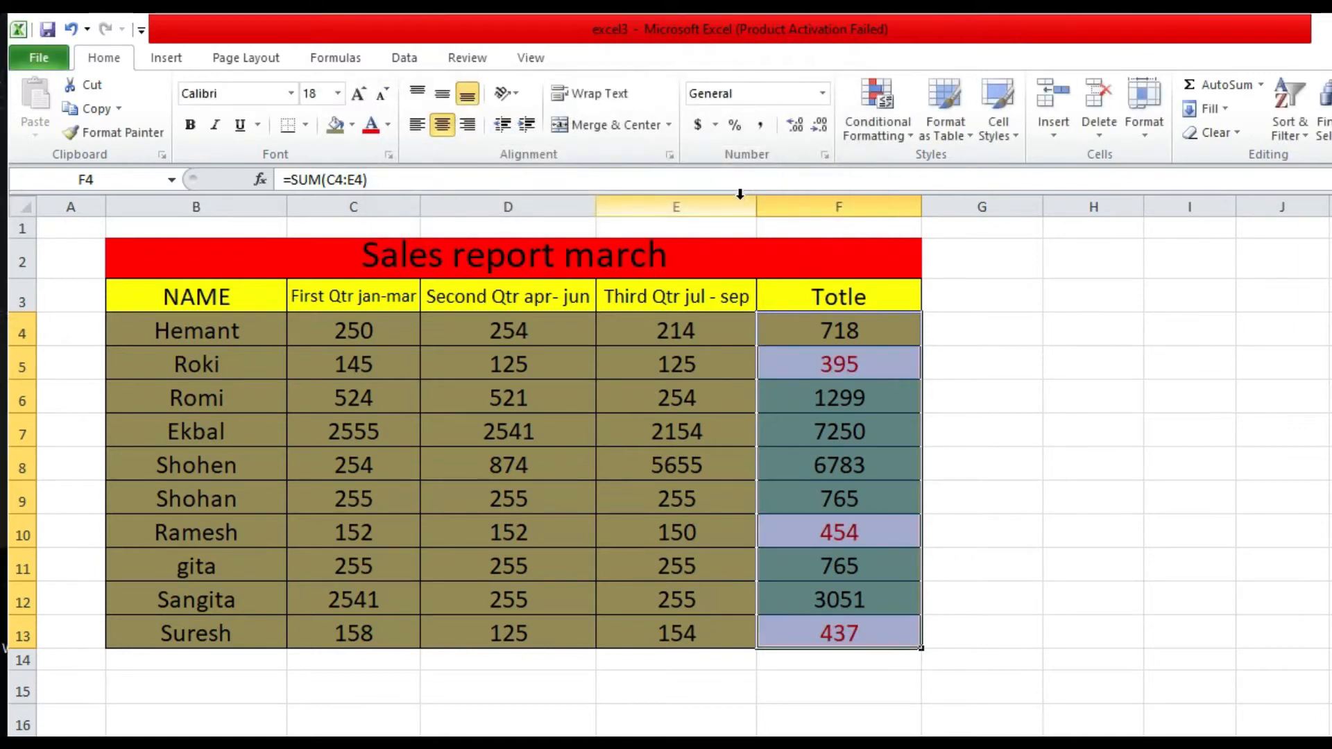
pyautogui.click(1000, 356)
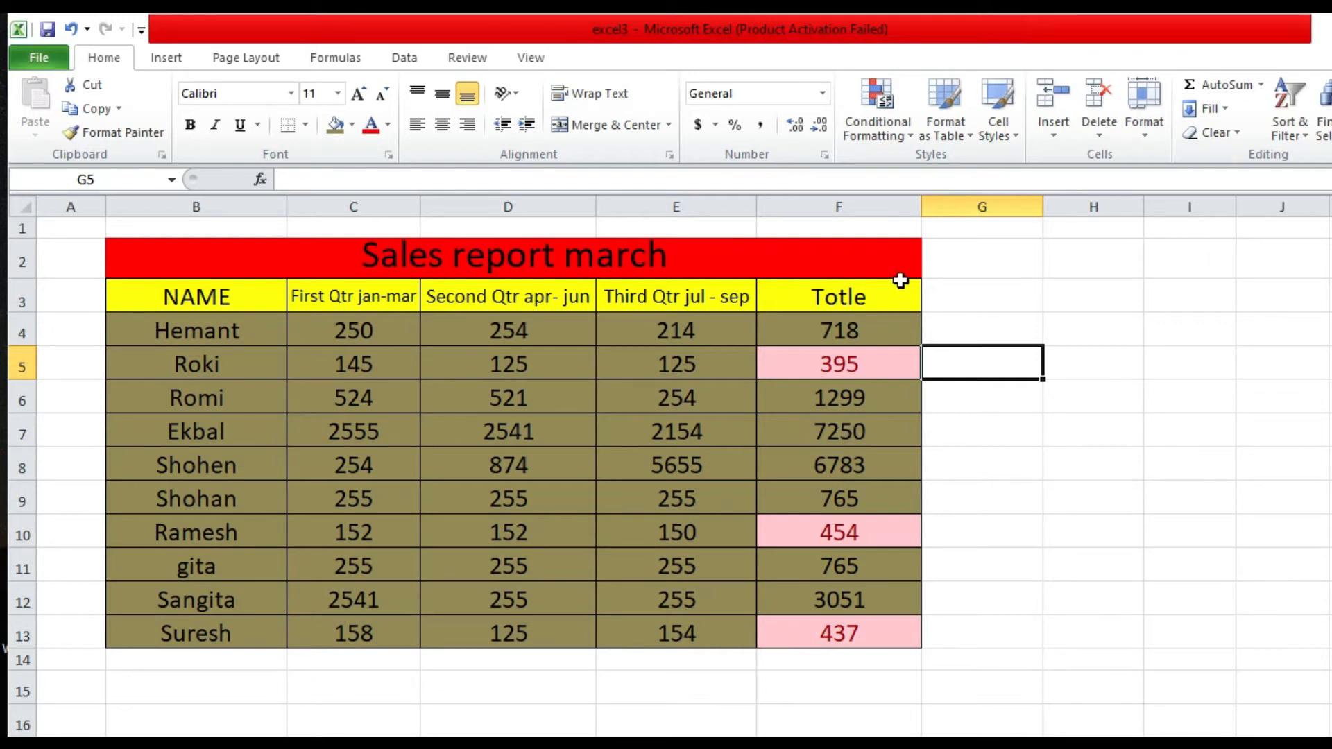
# Apply a Between rule highlighting Totle values from 1000 to 3000 in Light Red Fill with Dark Red Text
pyautogui.click(898, 139)
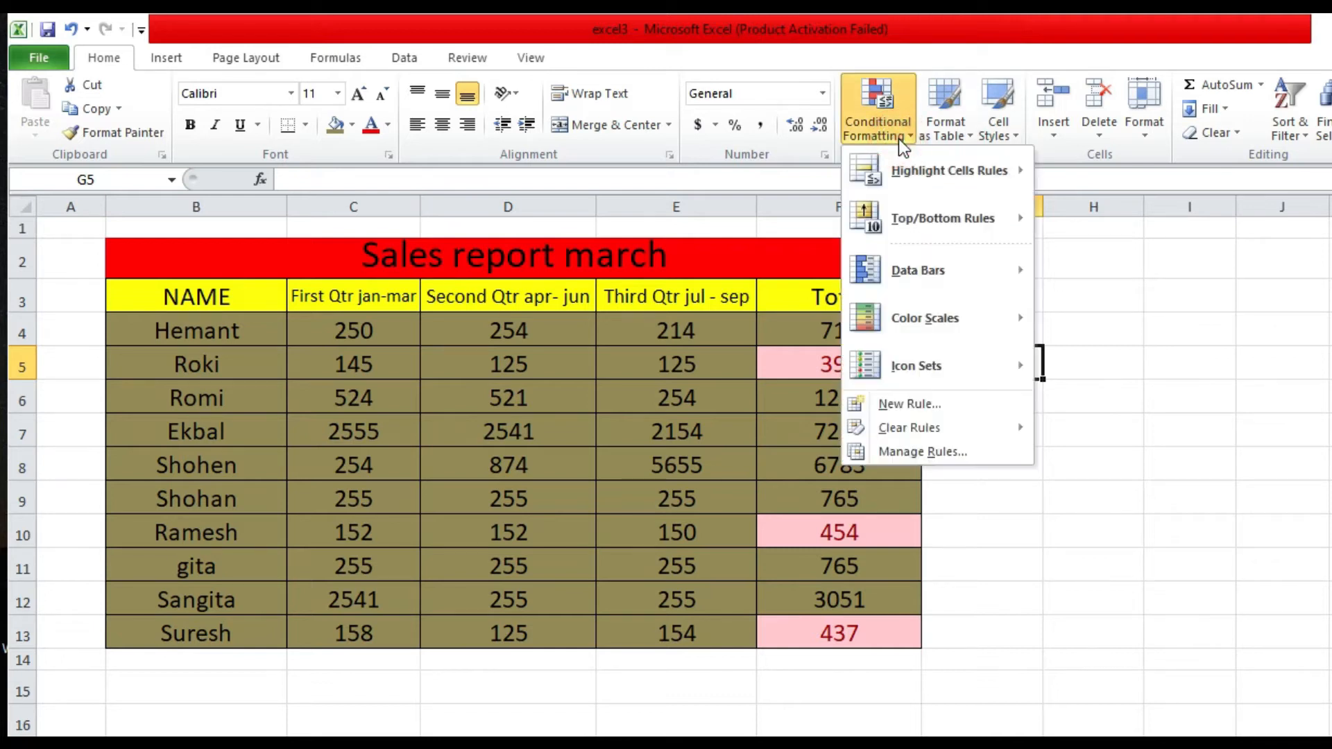
pyautogui.moveTo(903, 169)
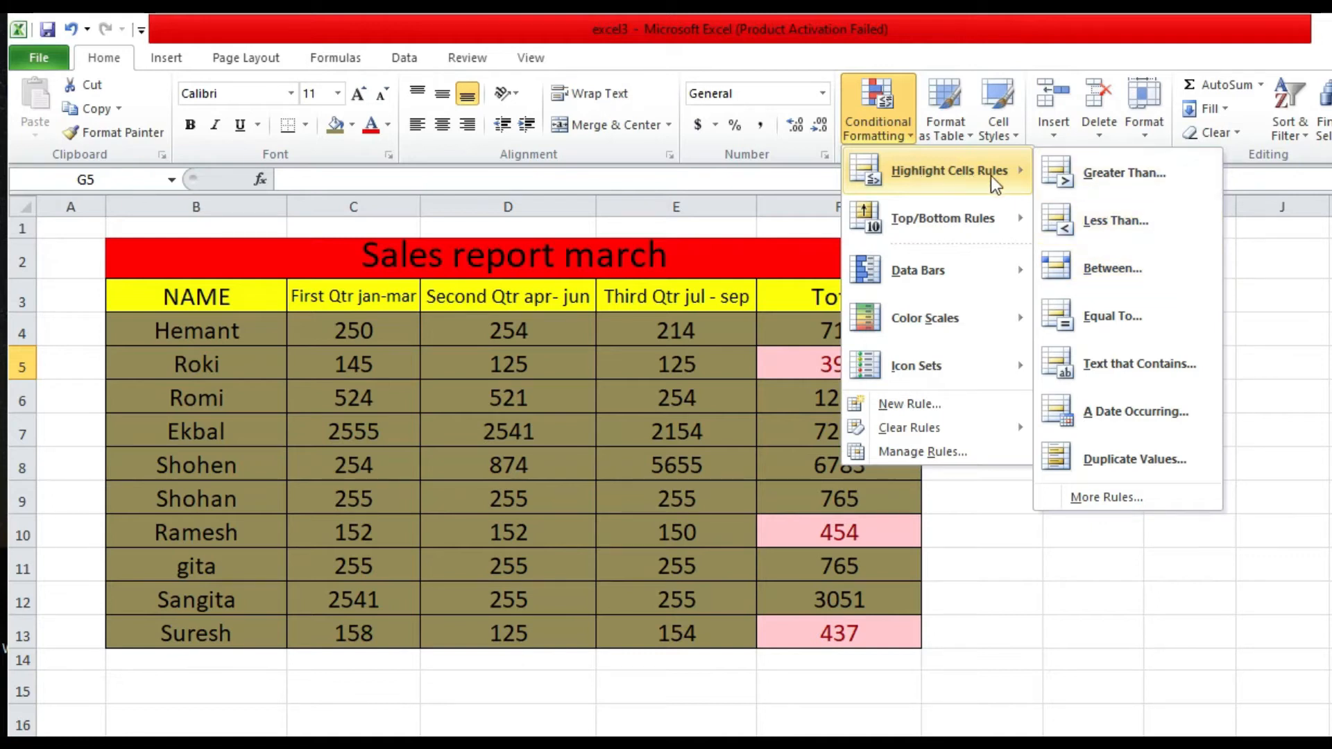
pyautogui.click(1063, 269)
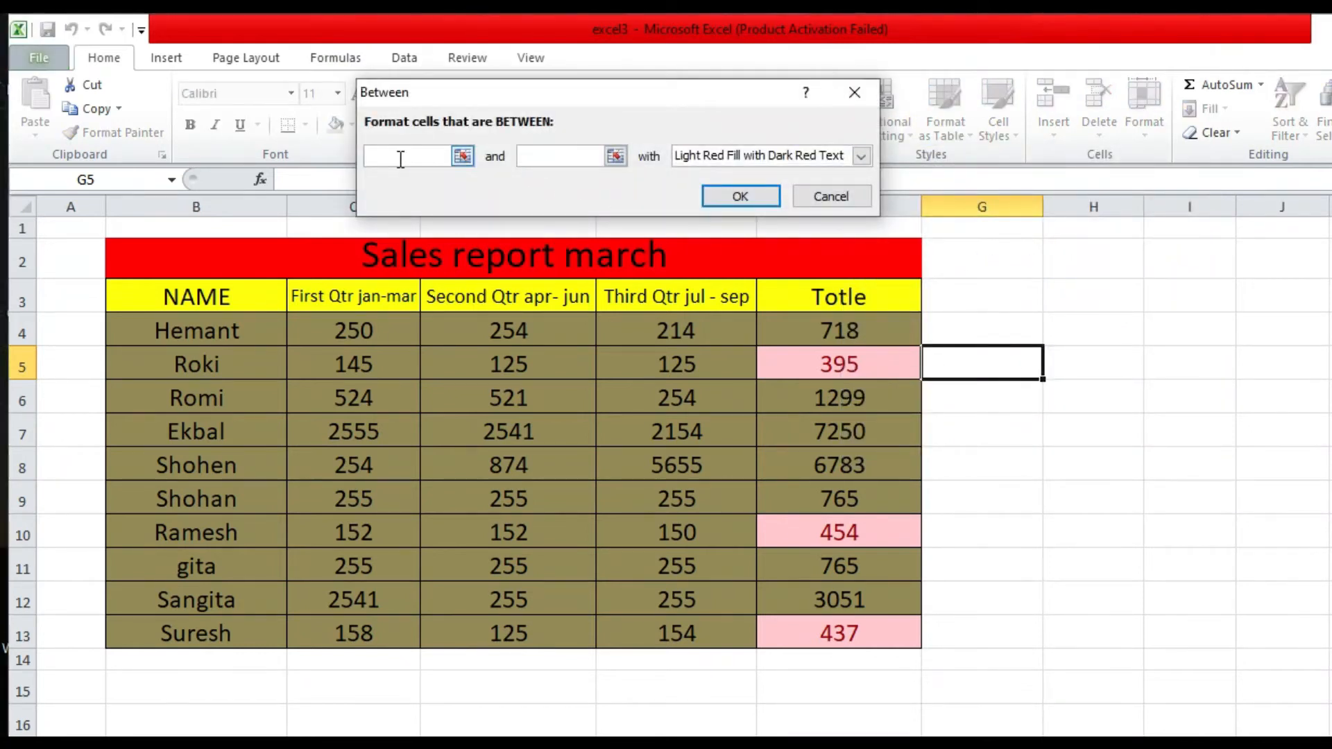
pyautogui.write('1')
pyautogui.click(558, 159)
pyautogui.write('3000')
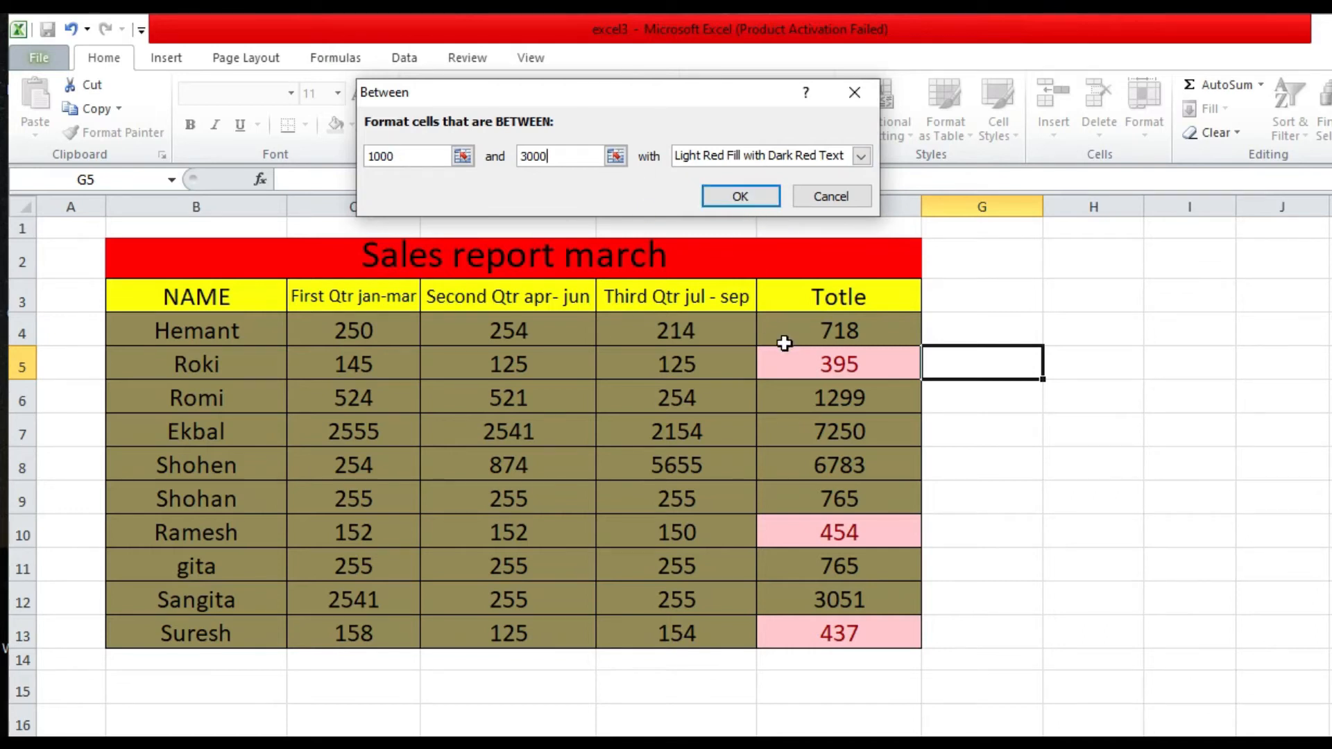
pyautogui.click(741, 197)
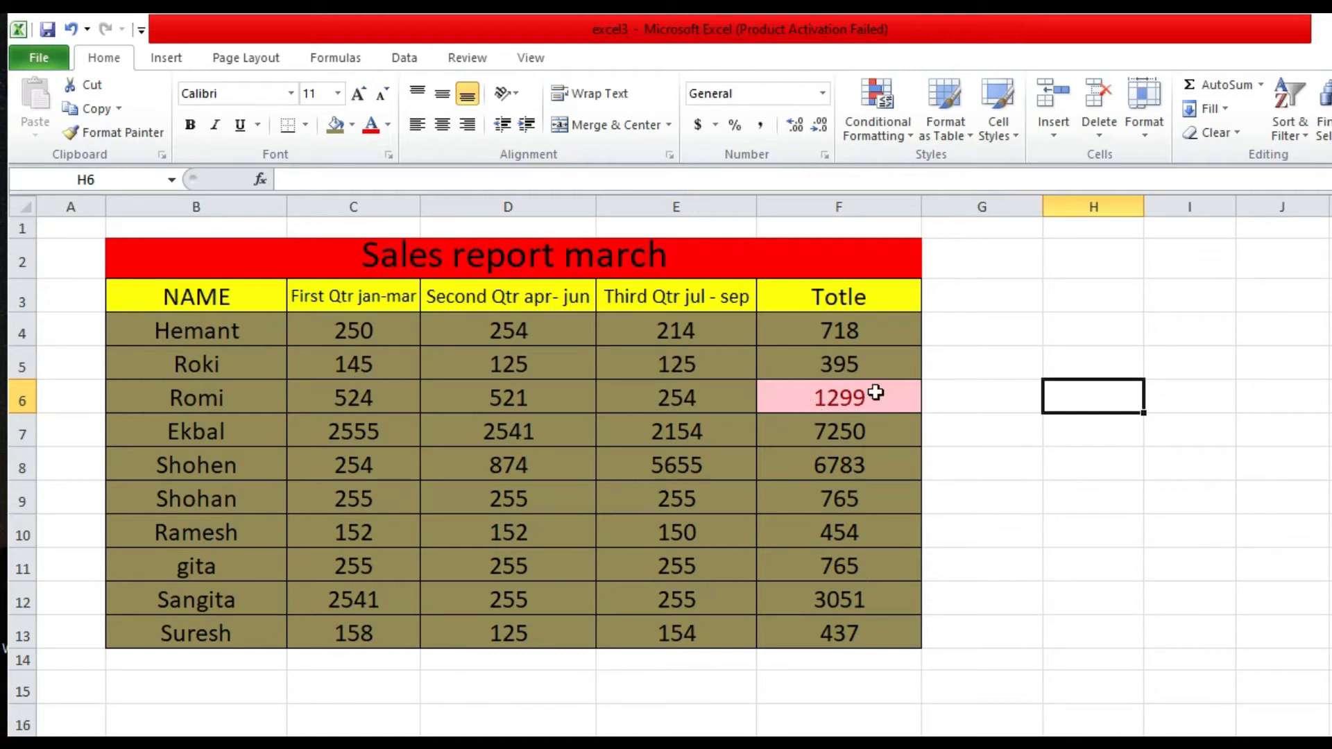
# Add an Equal To rule to F4:F13 that formats values equal to 765 in Light Red Fill with Dark Red Text
pyautogui.moveTo(776, 327); pyautogui.dragTo(839, 634)
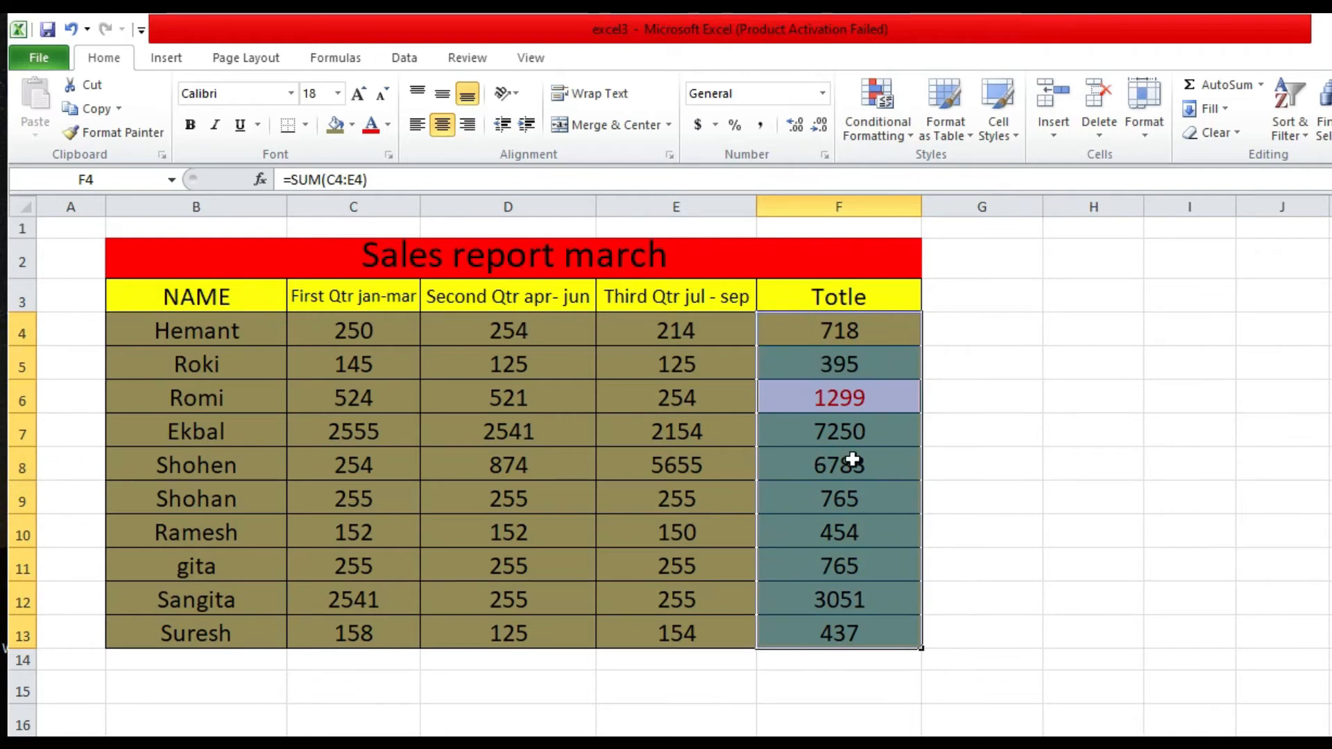
pyautogui.click(891, 132)
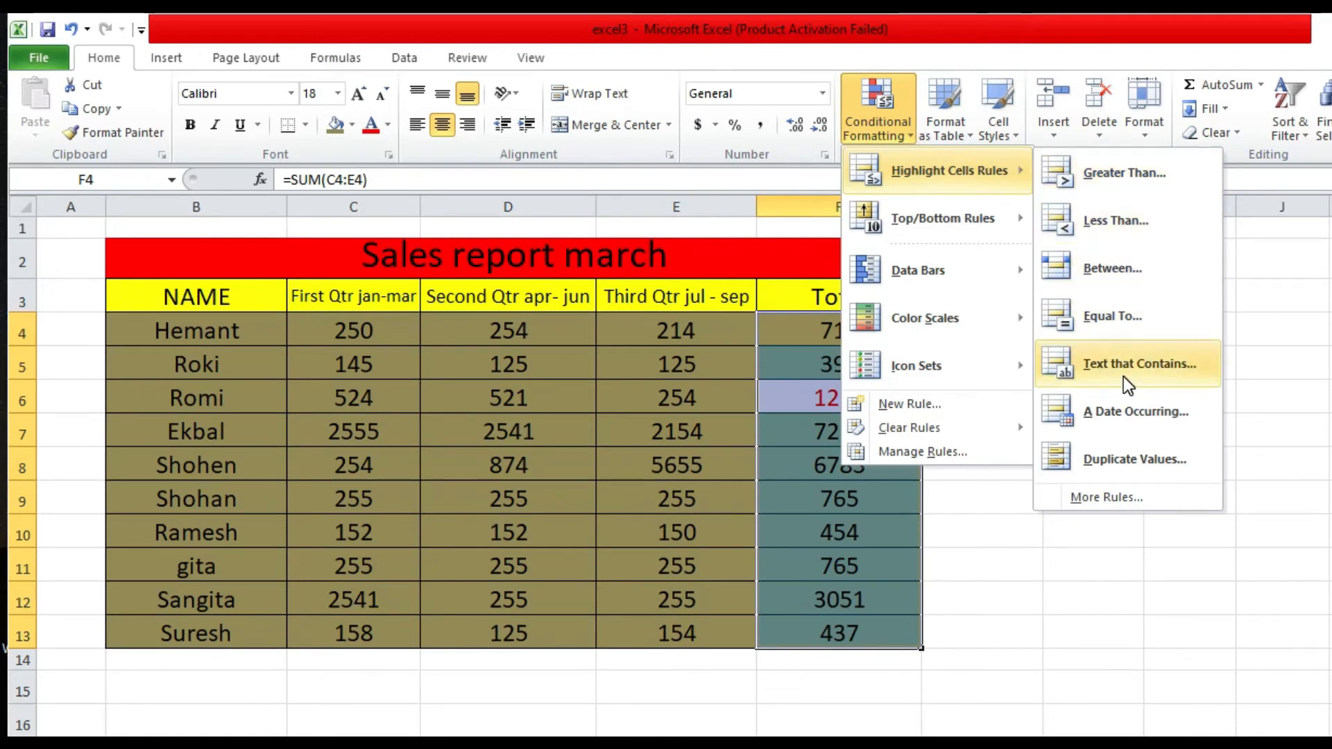
pyautogui.click(1118, 323)
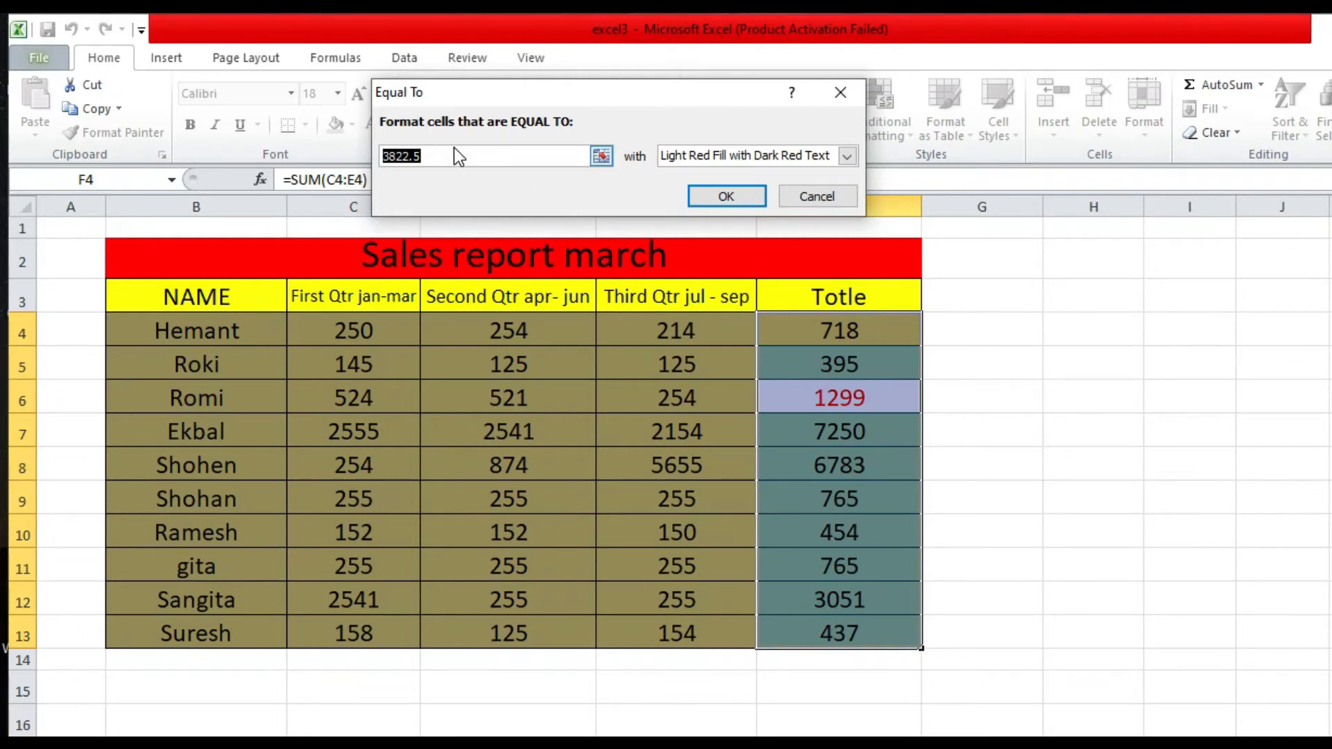
pyautogui.press('BackSpace')
pyautogui.write('7')
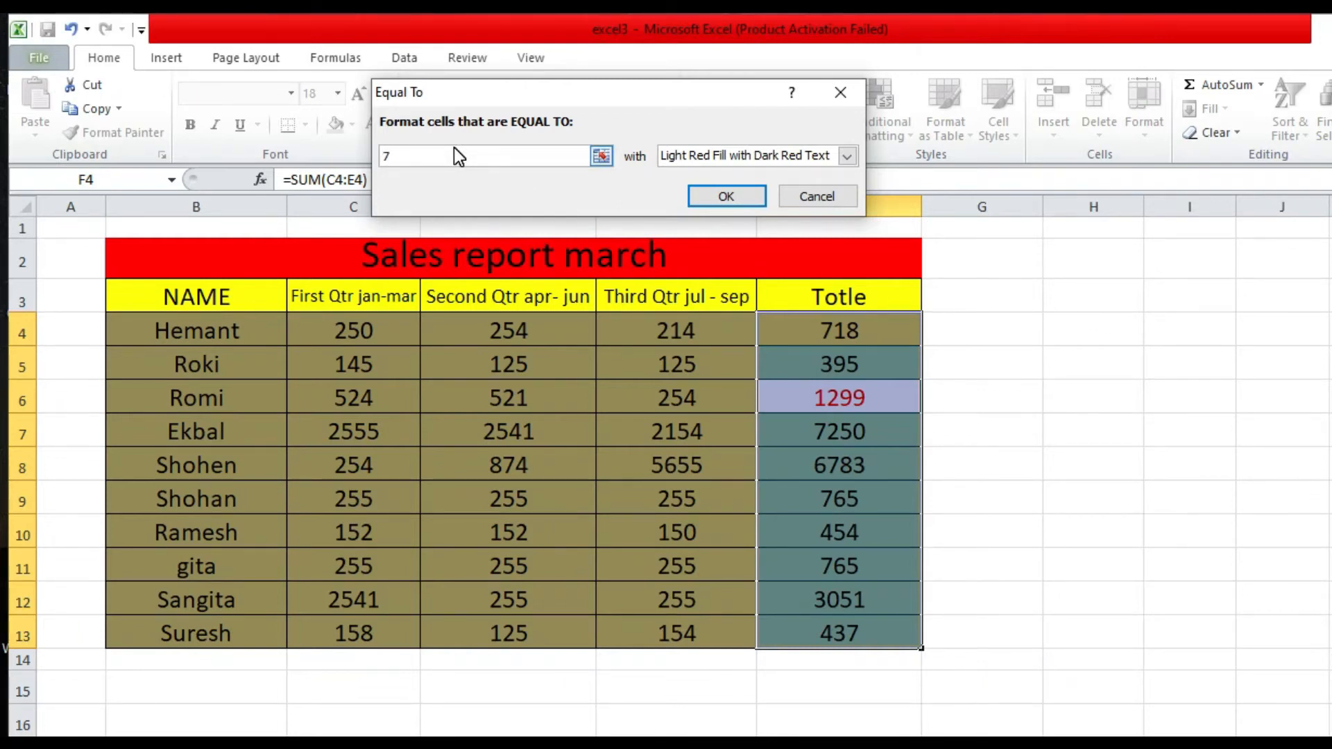
pyautogui.write('65')
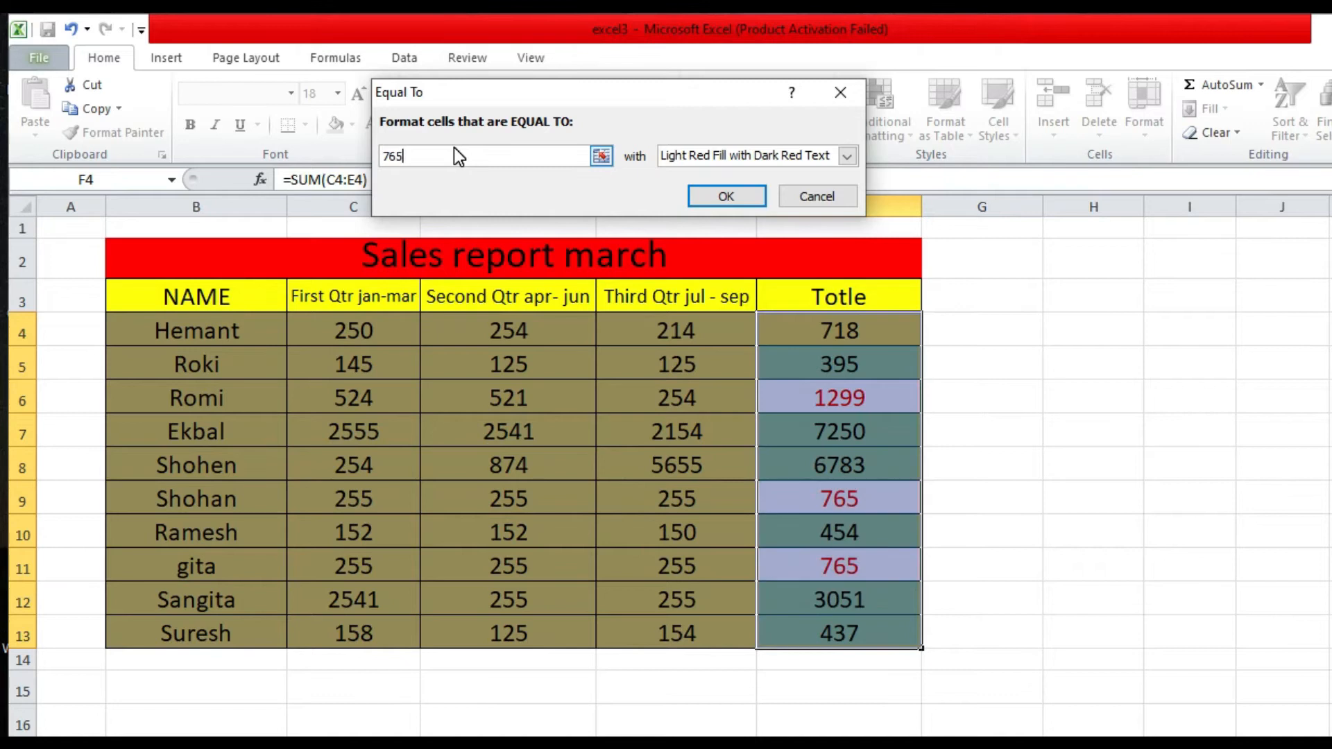
pyautogui.click(727, 198)
pyautogui.click(975, 432)
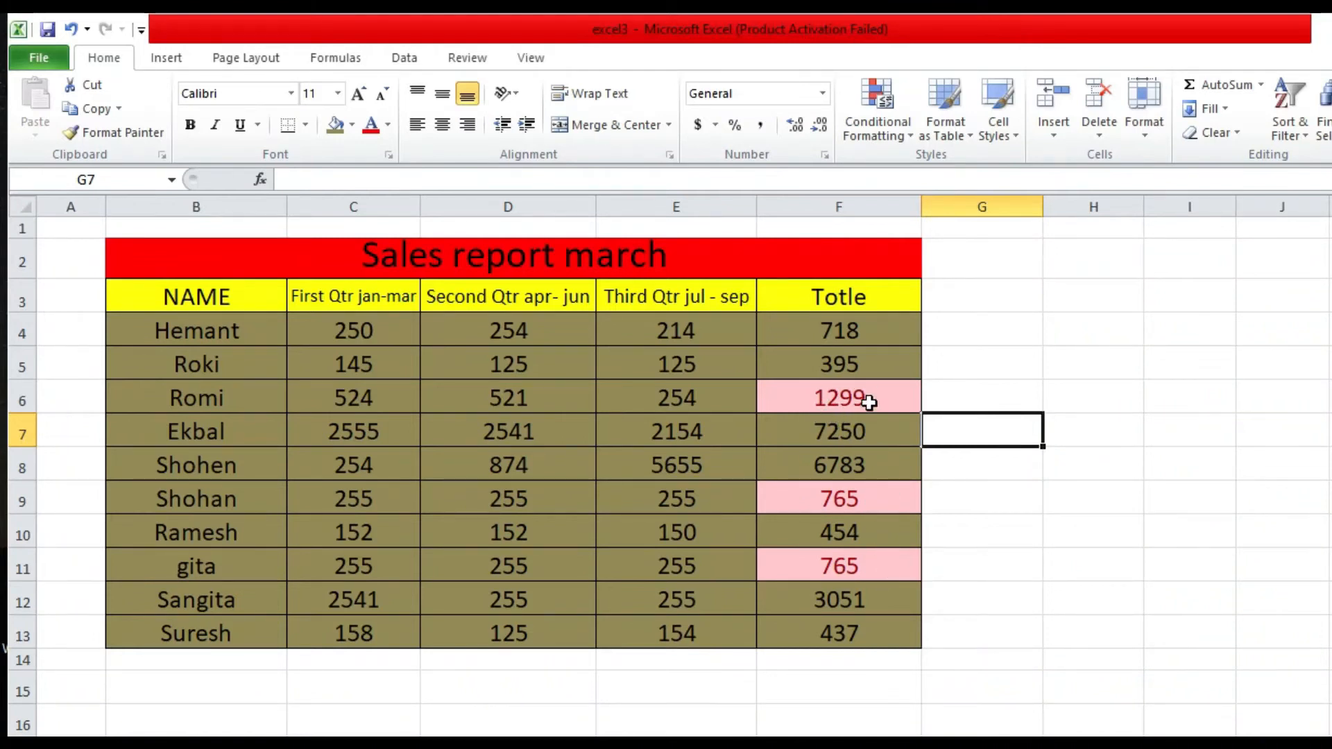
# Clear the conditional formatting rules from cell F6 and from all Totle values in F4:F13
pyautogui.click(788, 407)
pyautogui.click(1048, 395)
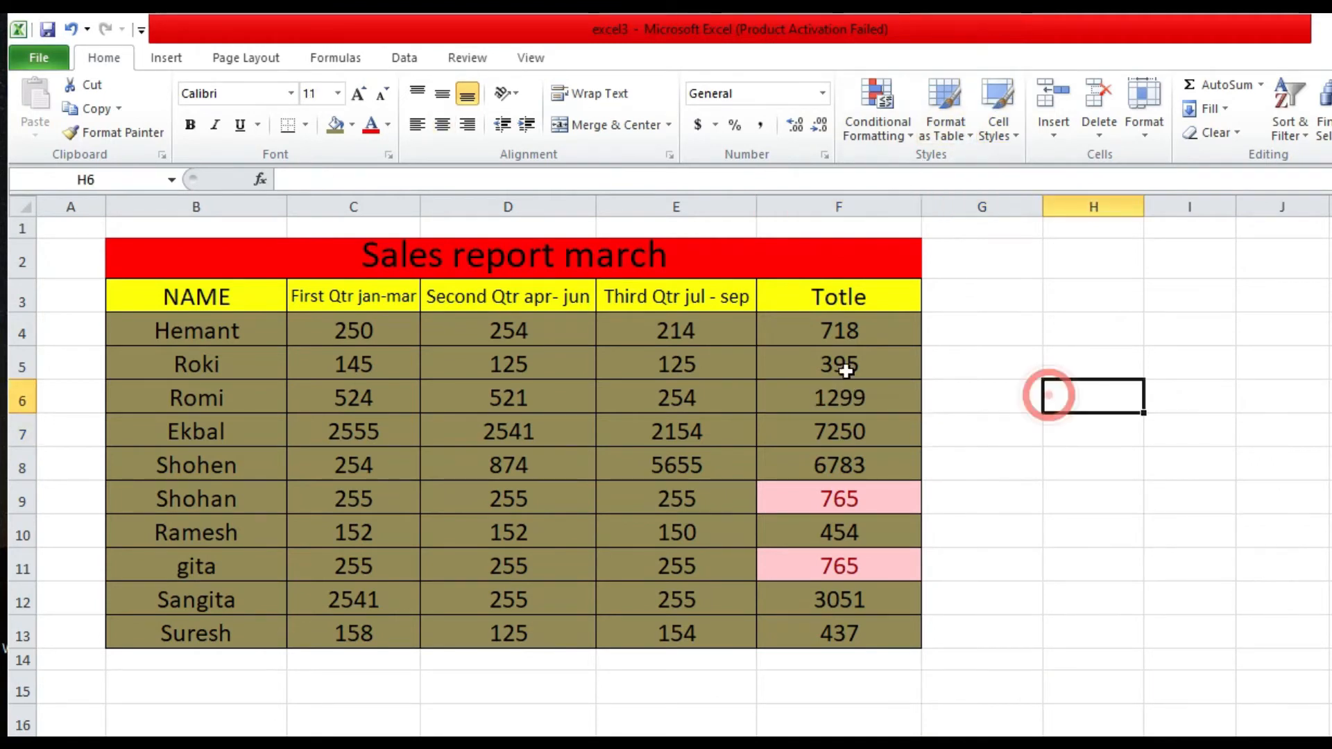
pyautogui.moveTo(781, 335); pyautogui.dragTo(813, 626)
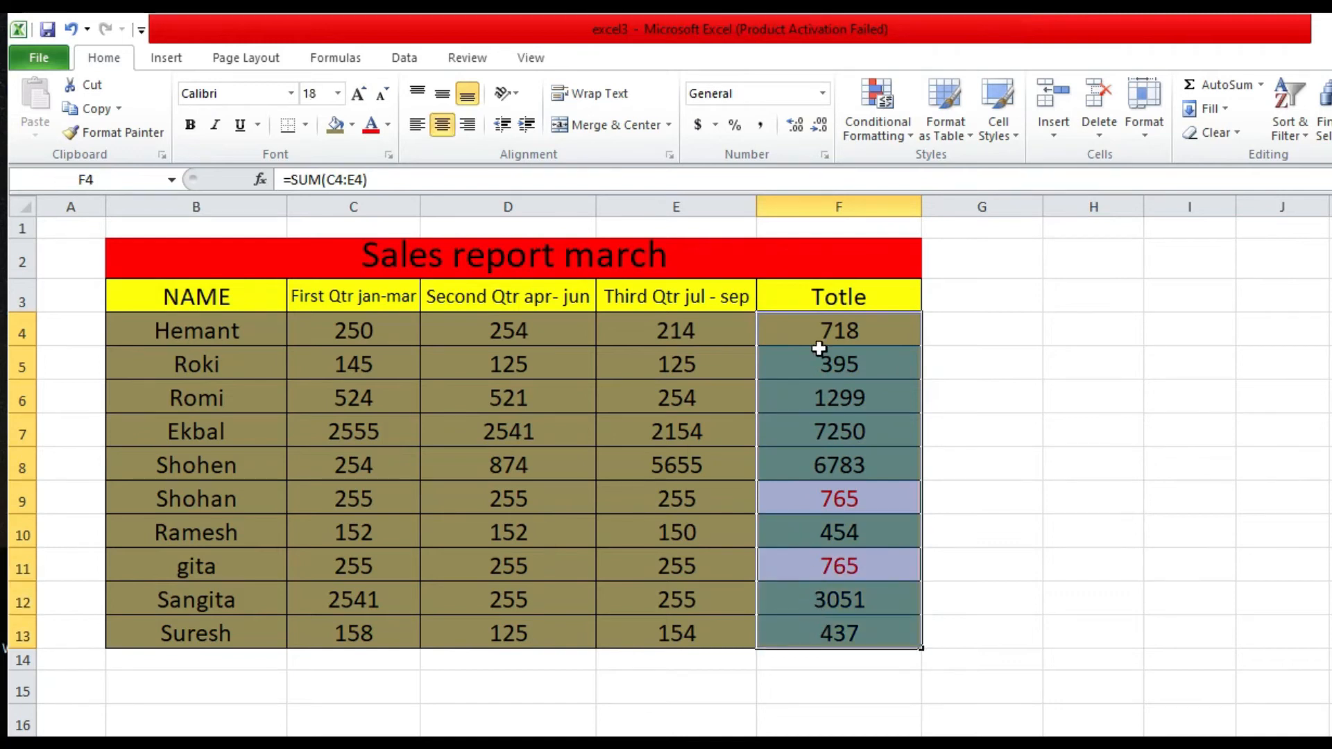
pyautogui.click(880, 122)
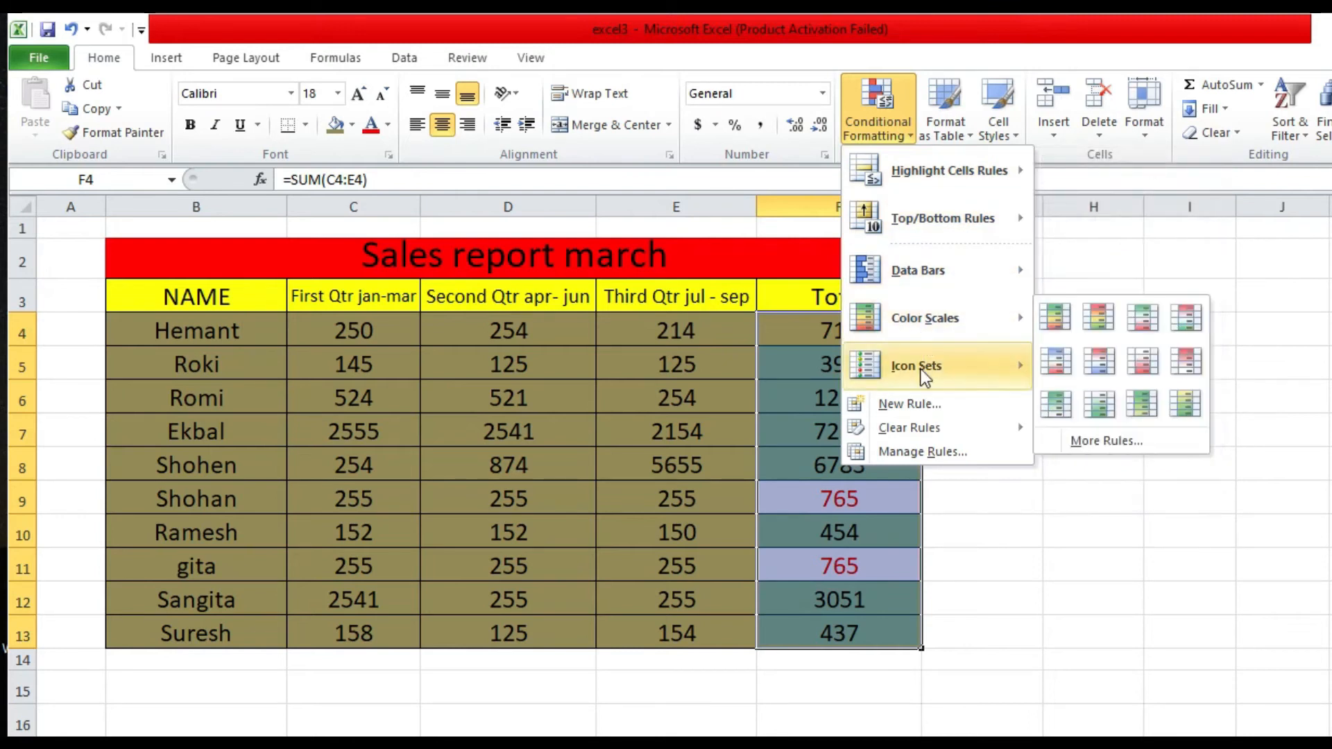
pyautogui.moveTo(909, 435)
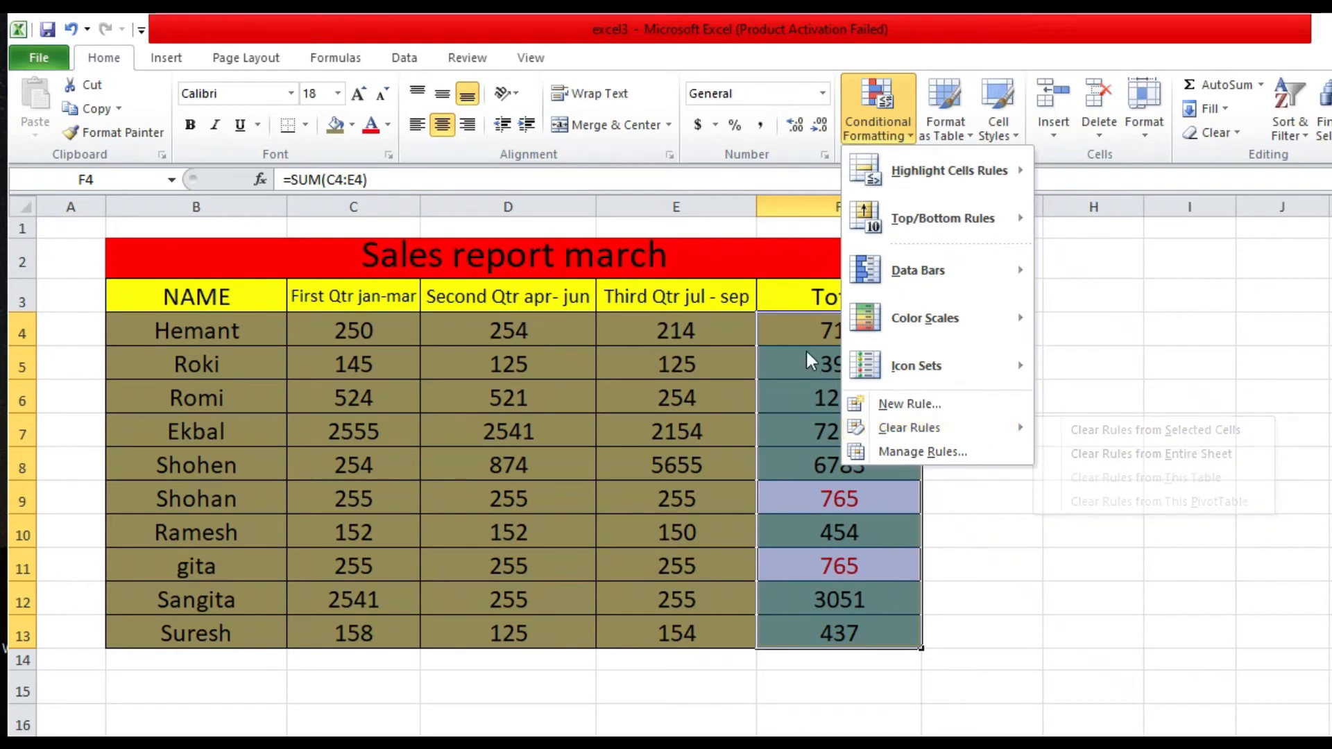
pyautogui.moveTo(1027, 427)
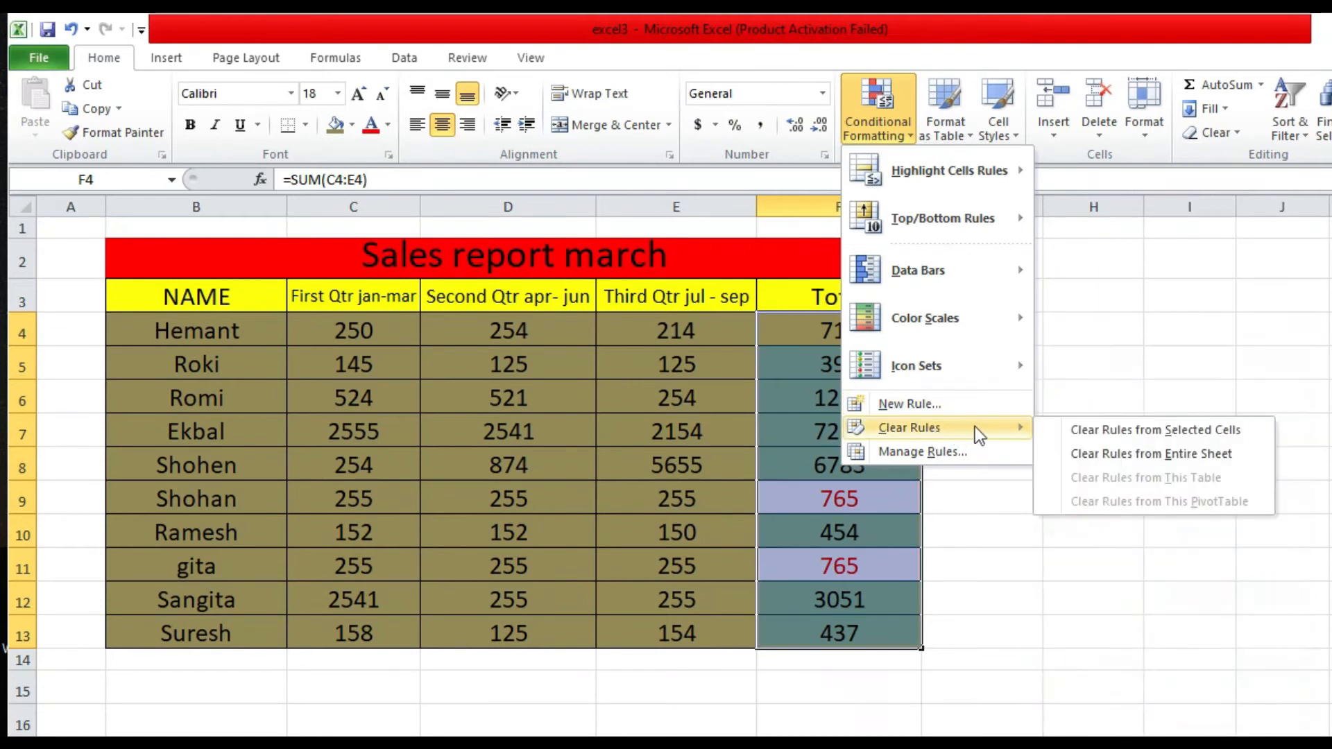
pyautogui.click(1148, 431)
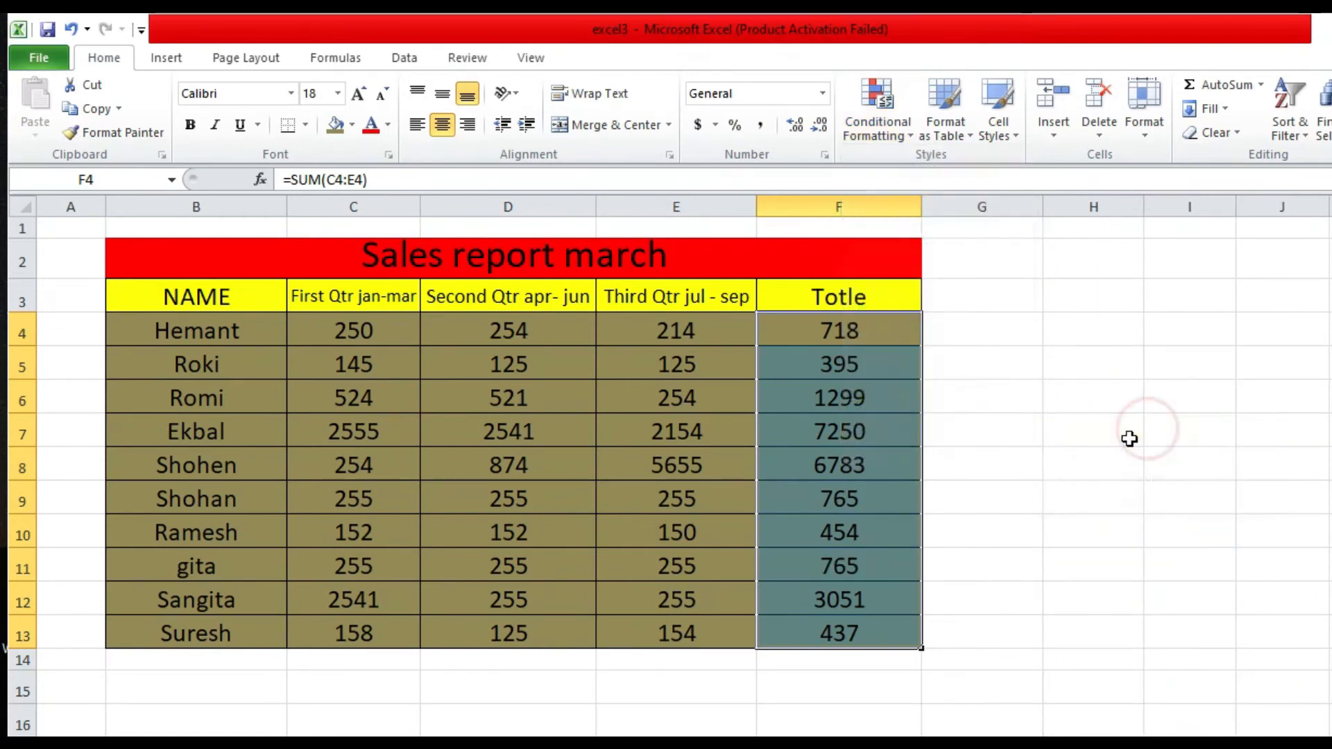
pyautogui.click(1026, 321)
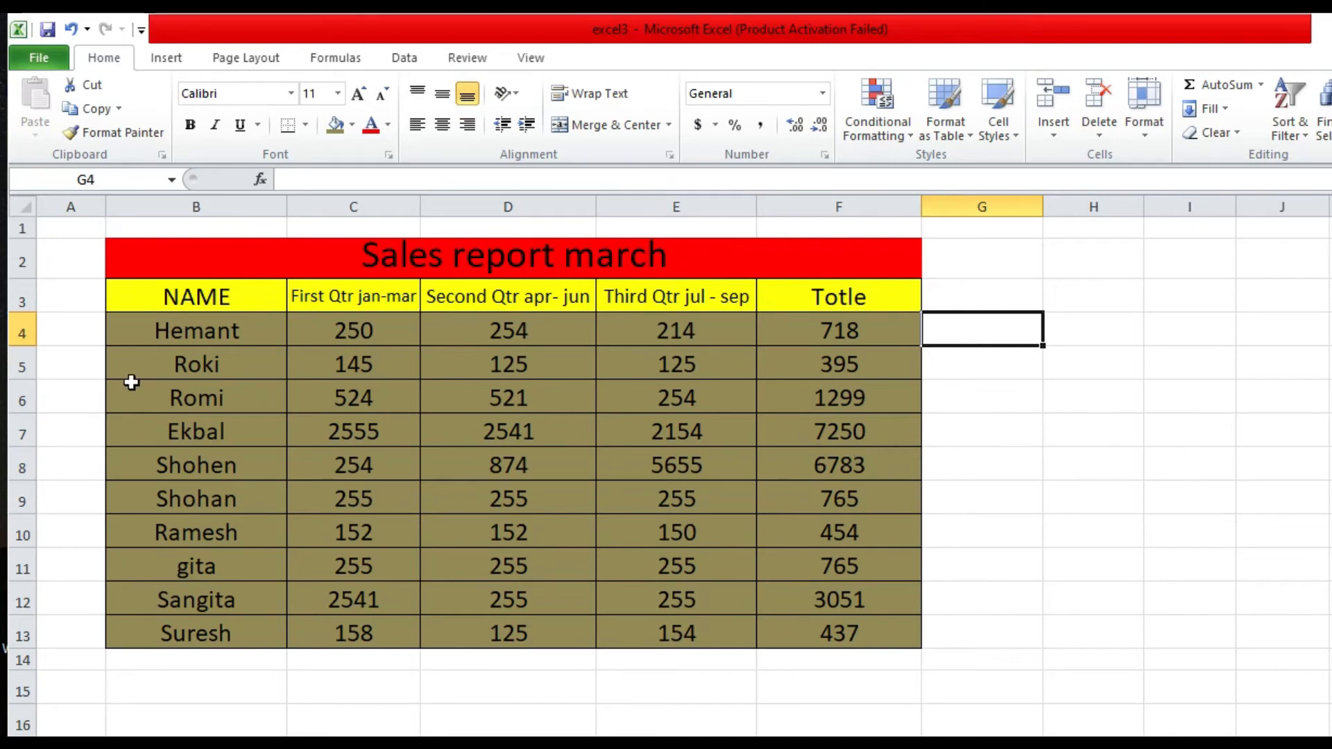
# Apply a Text That Contains rule to B4:B13 highlighting the name in B9 in Light Red Fill with Dark Red Text
pyautogui.click(137, 328)
pyautogui.moveTo(137, 328); pyautogui.dragTo(170, 635)
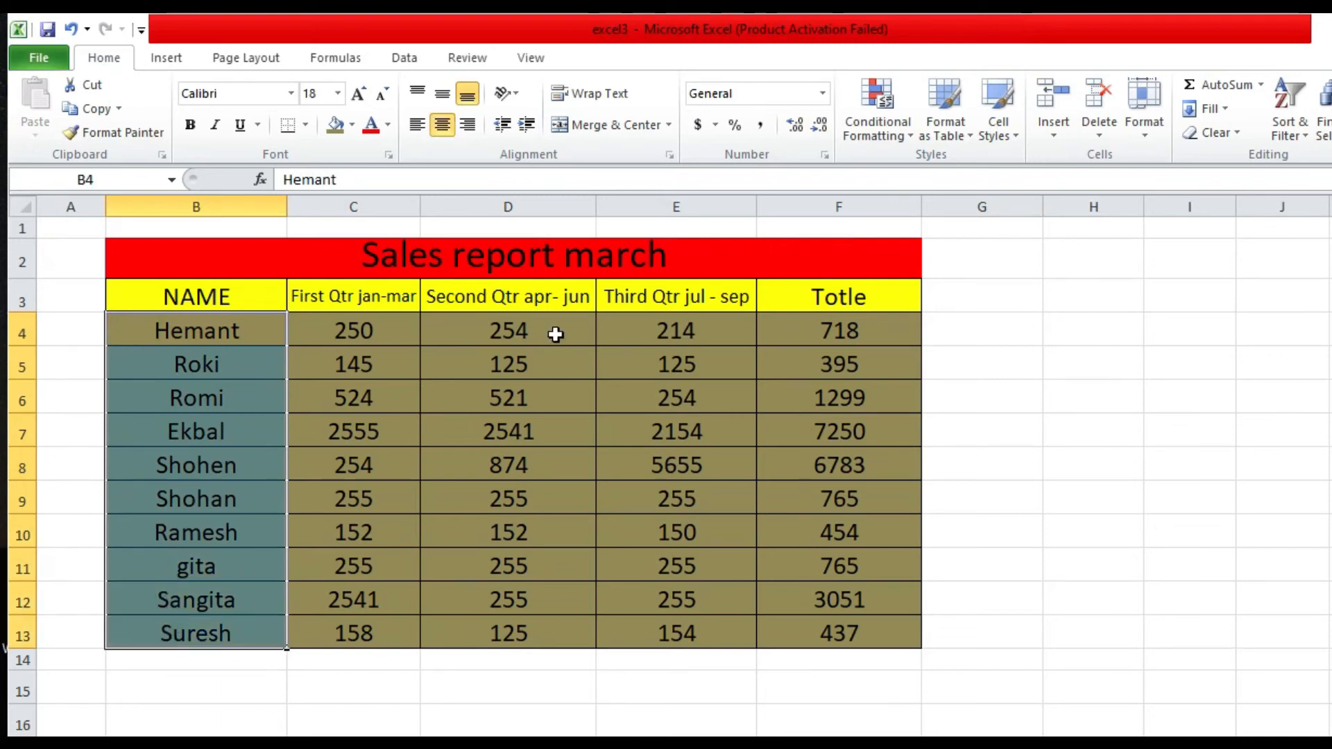
pyautogui.click(875, 125)
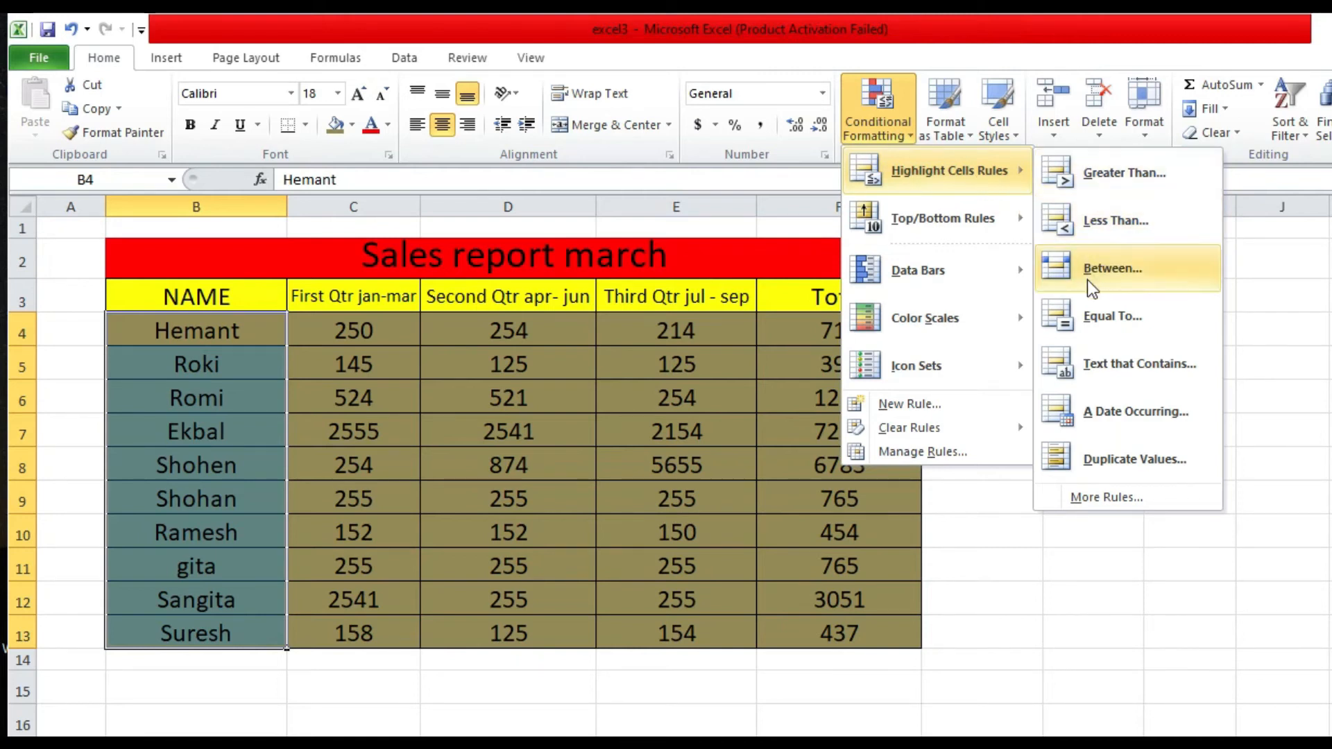
pyautogui.click(1111, 368)
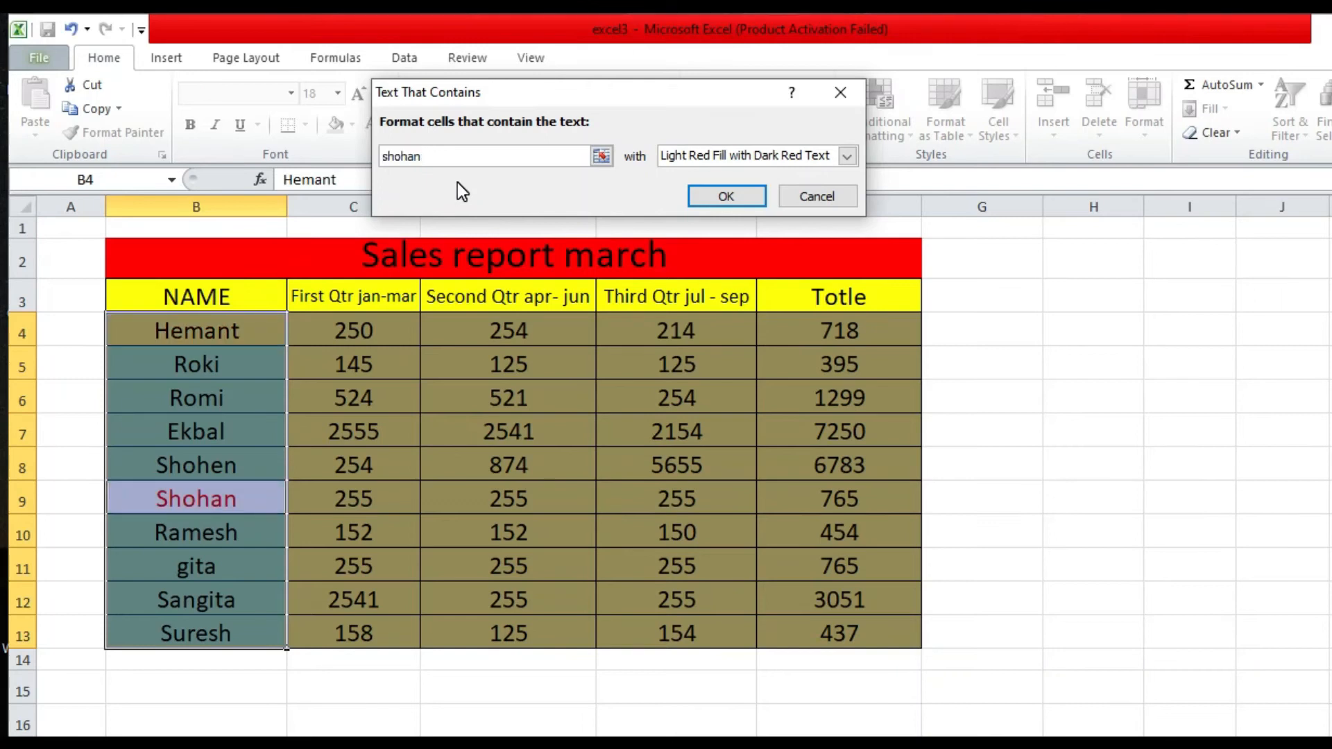
pyautogui.click(726, 197)
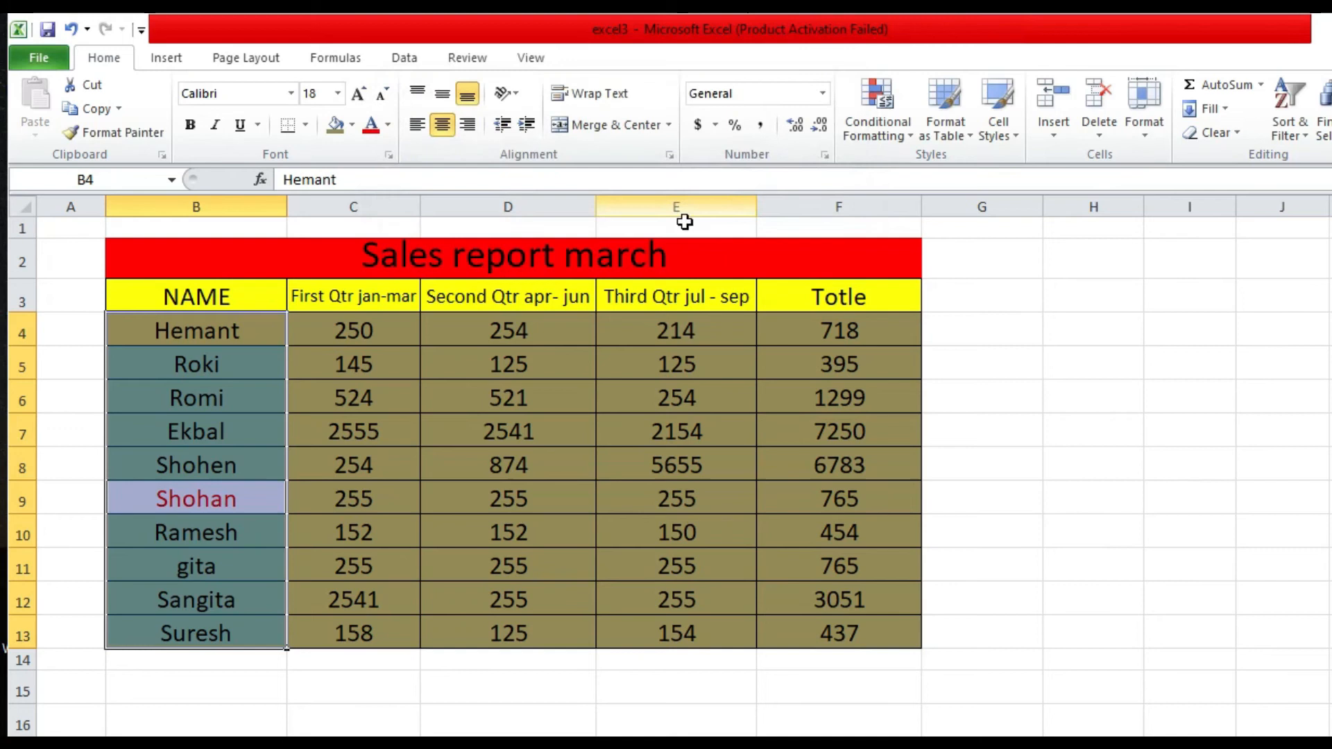
# Preview a Duplicate Values rule on F4:F13 in Light Red Fill with Dark Red Text, and cancel it
pyautogui.scroll(-1, 437, 407)
pyautogui.scroll(1, 437, 406)
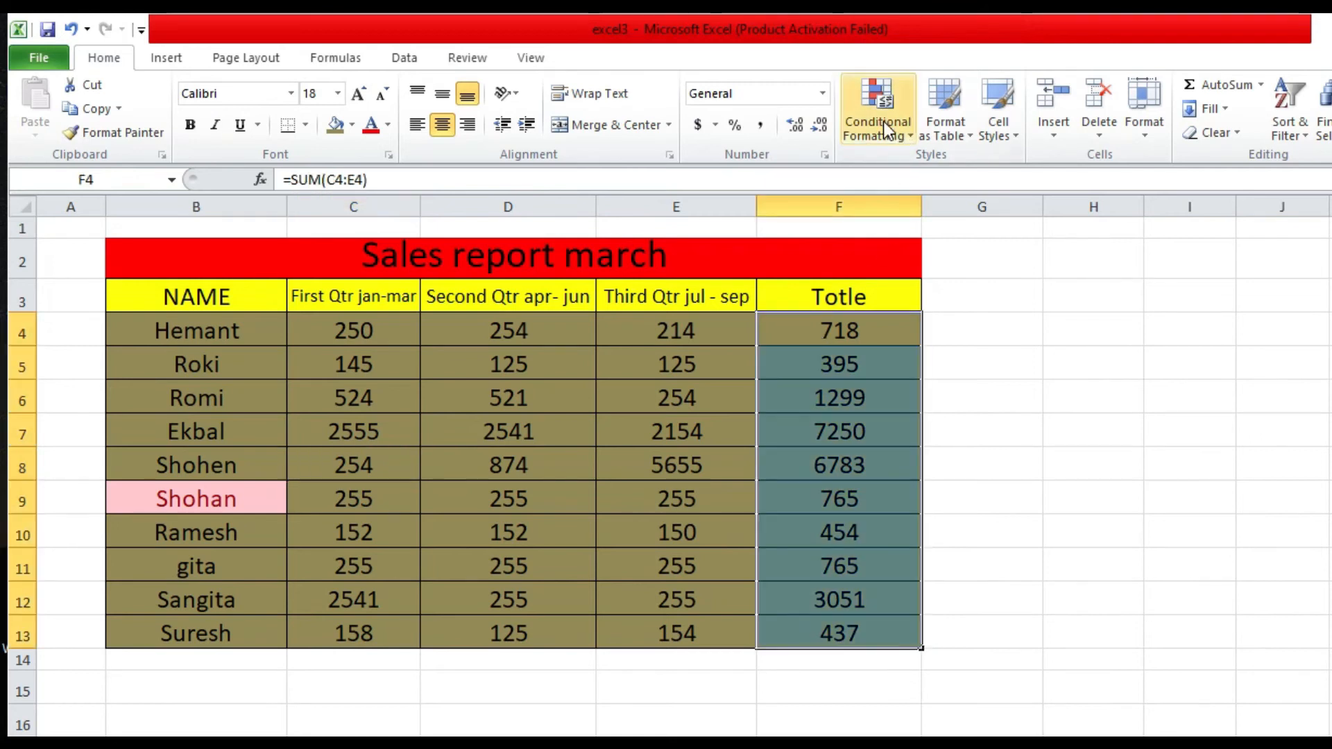
pyautogui.click(884, 128)
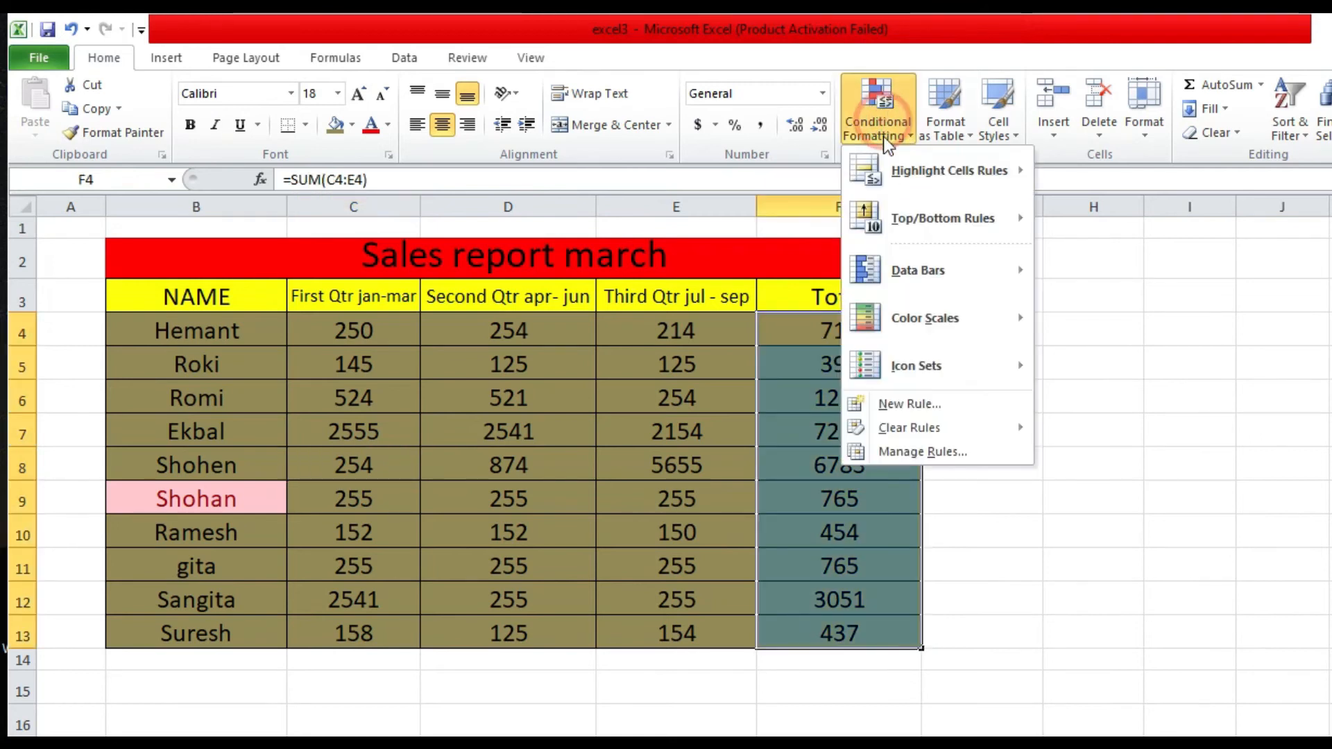
pyautogui.moveTo(904, 163)
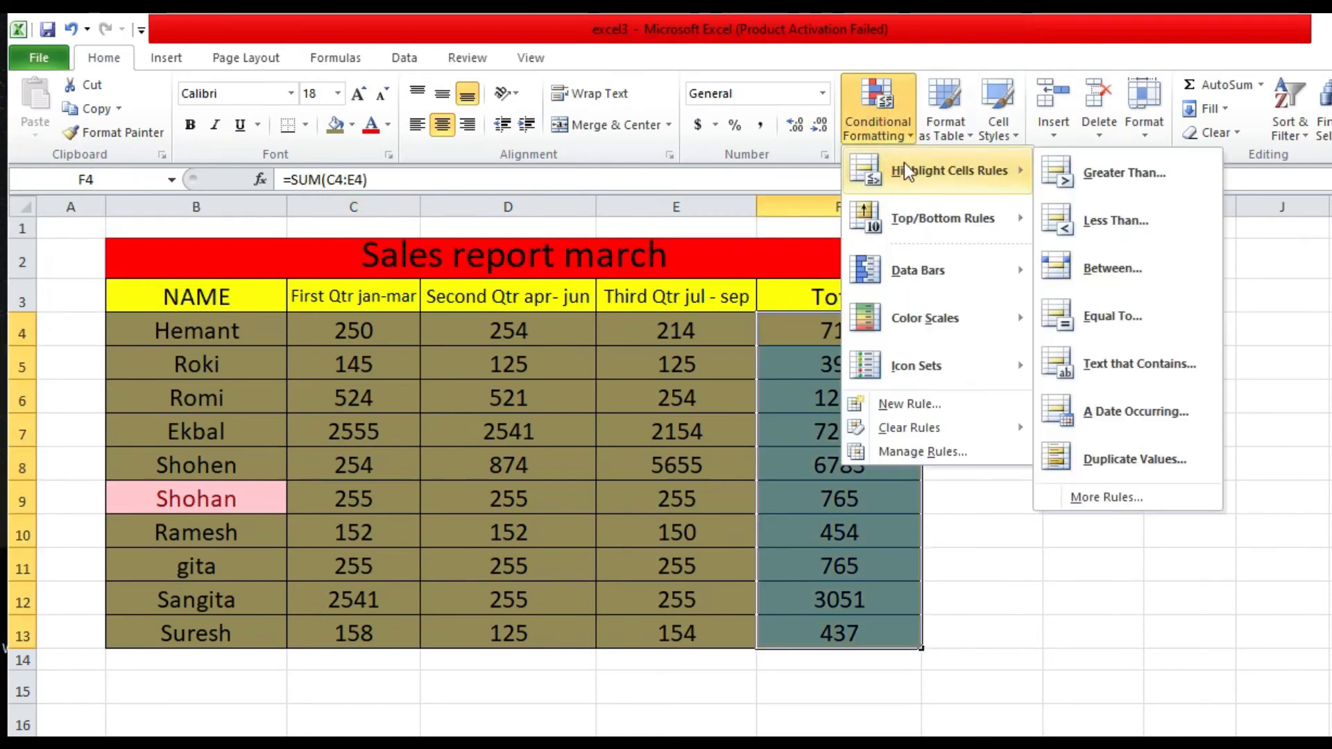
pyautogui.click(1122, 456)
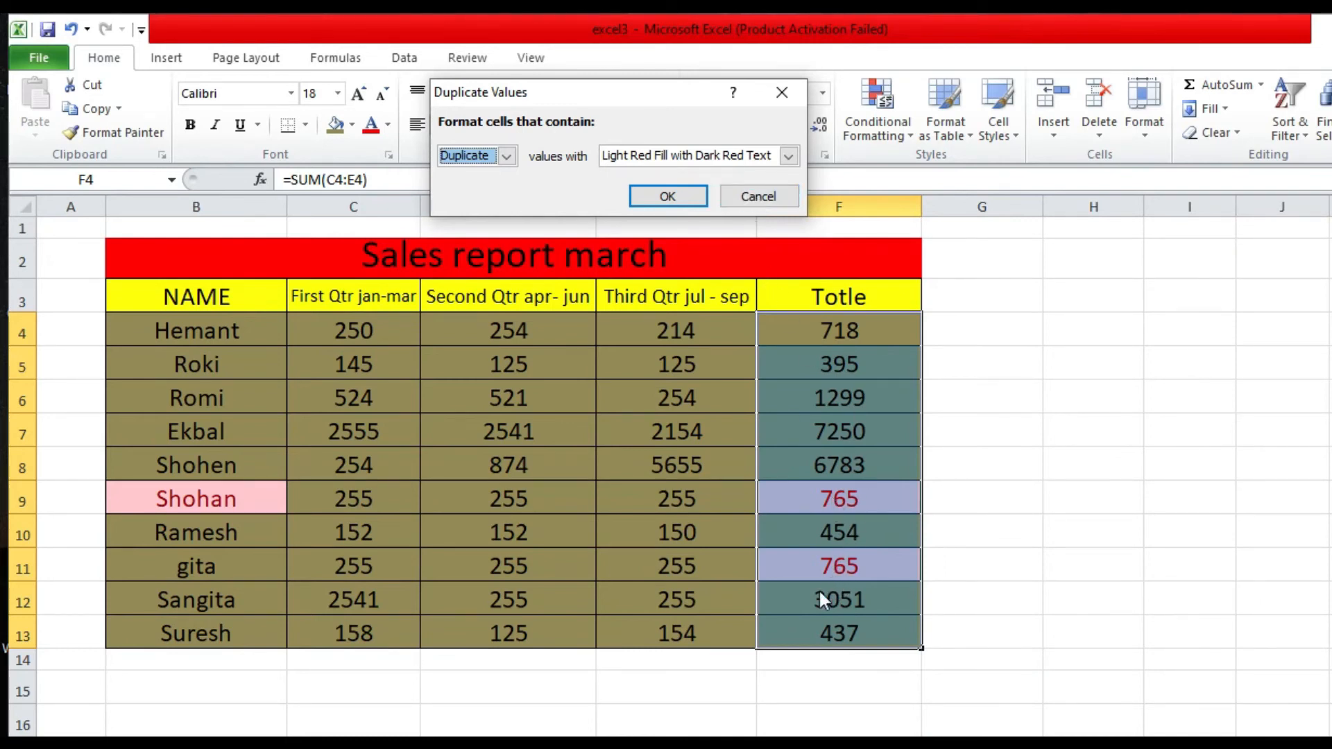
pyautogui.click(749, 198)
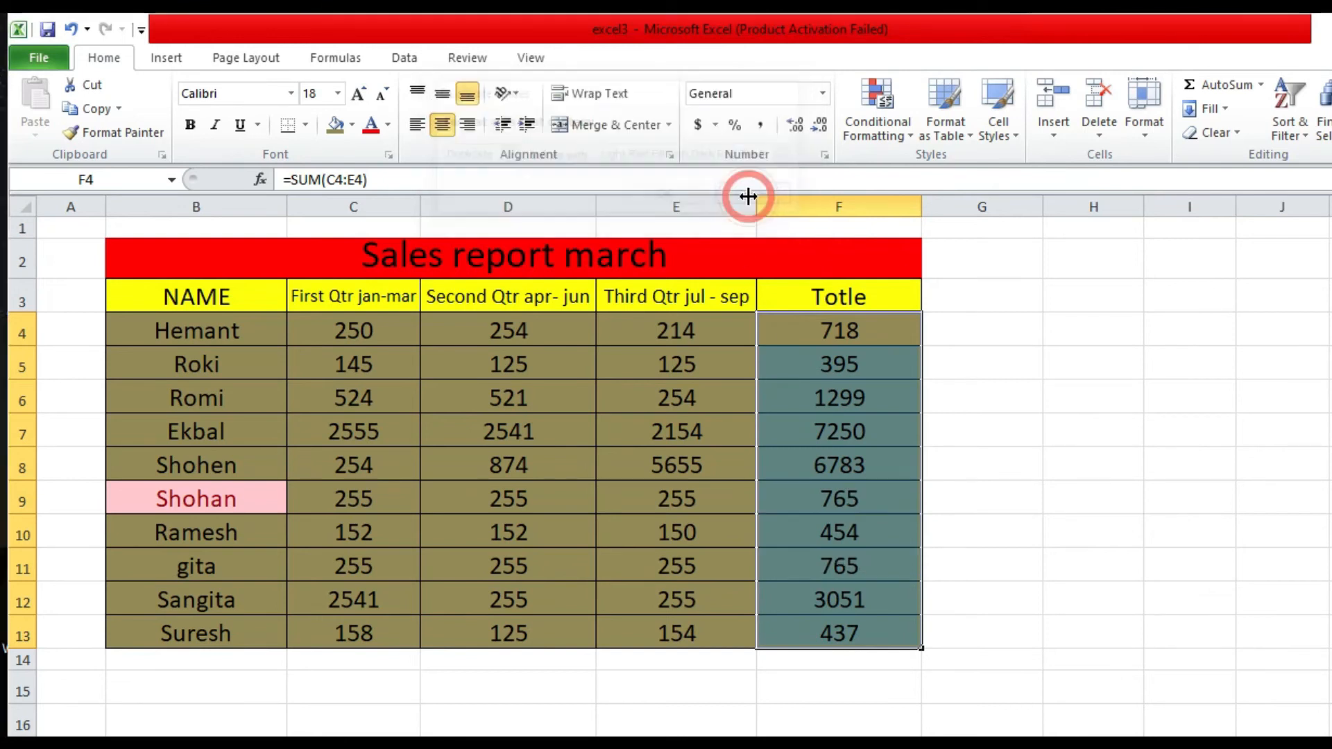
# Preview a Top 10 Items rule on F4:F13 in Light Red Fill with Dark Red Text, and cancel it
pyautogui.click(892, 123)
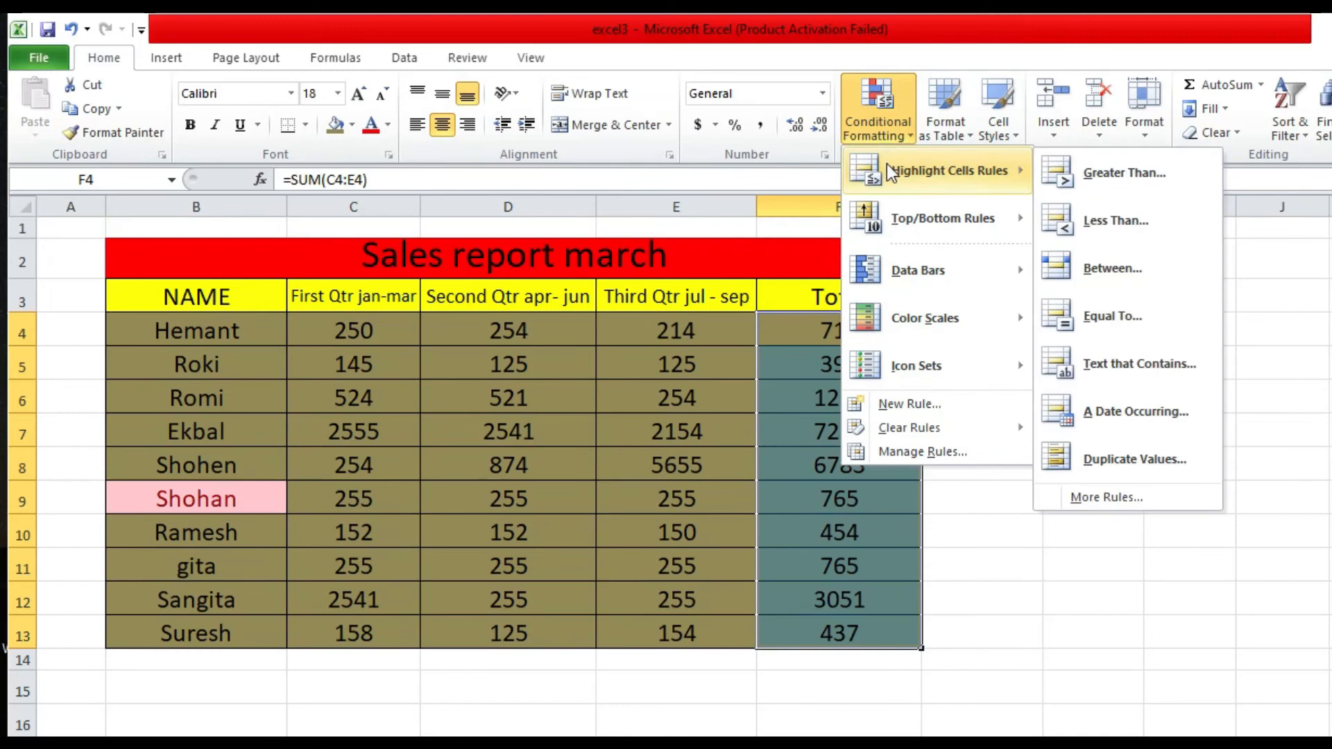
pyautogui.moveTo(933, 222)
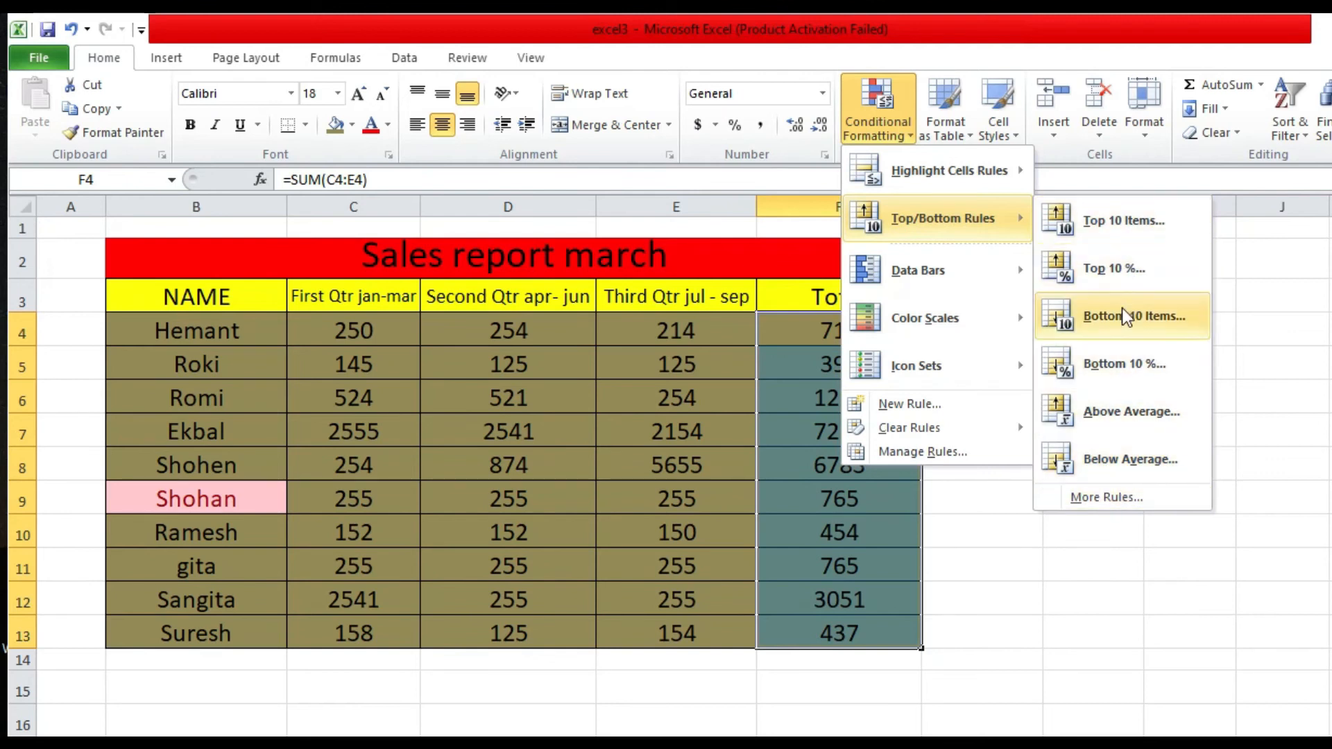
pyautogui.click(1124, 221)
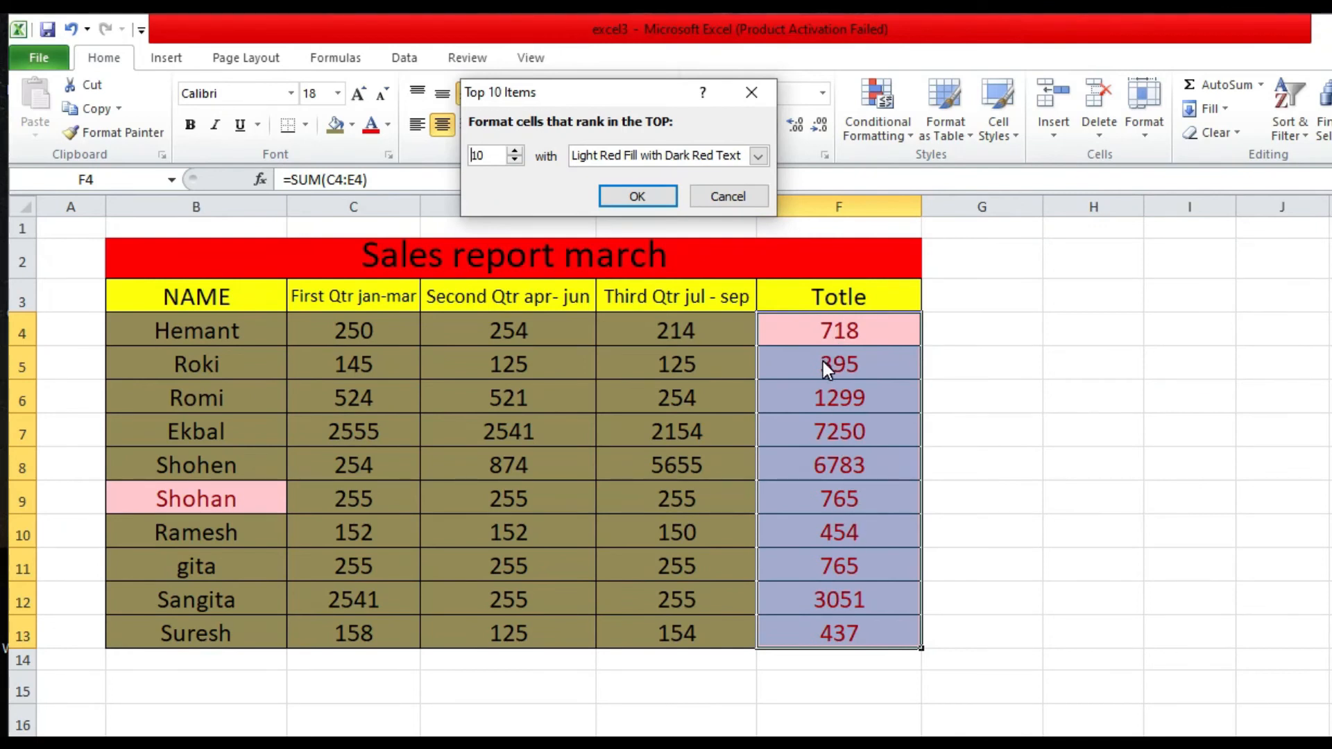
pyautogui.press('Escape')
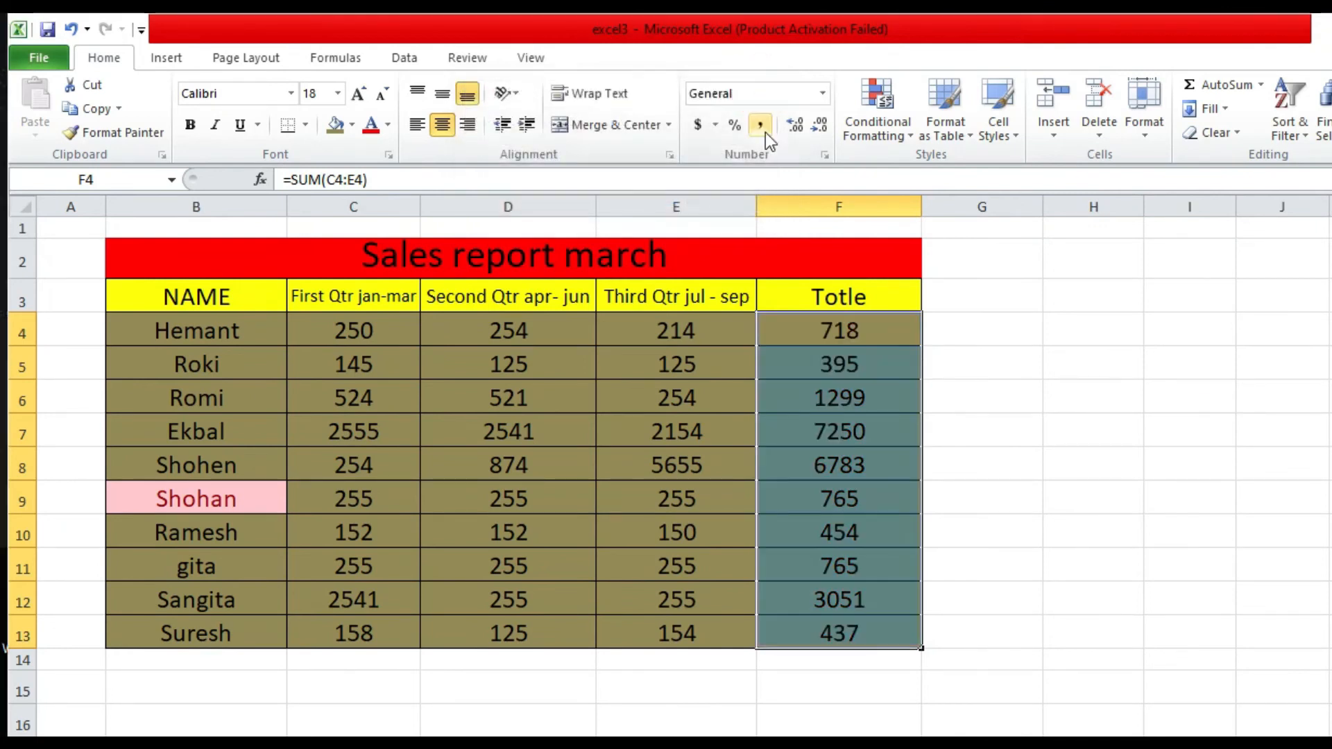
# Apply orange gradient-fill data bars to the Totle values in F4:F13, and undo them
pyautogui.click(899, 137)
pyautogui.moveTo(918, 286)
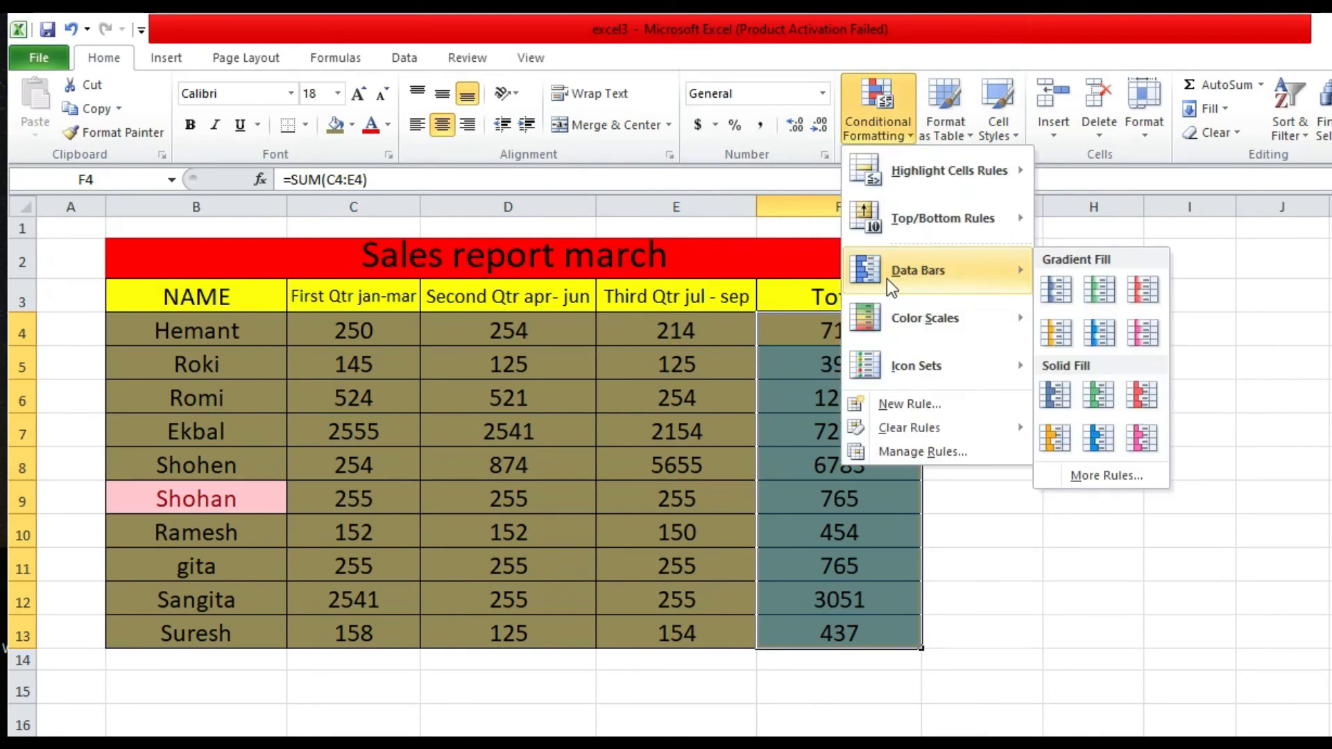
pyautogui.click(1058, 335)
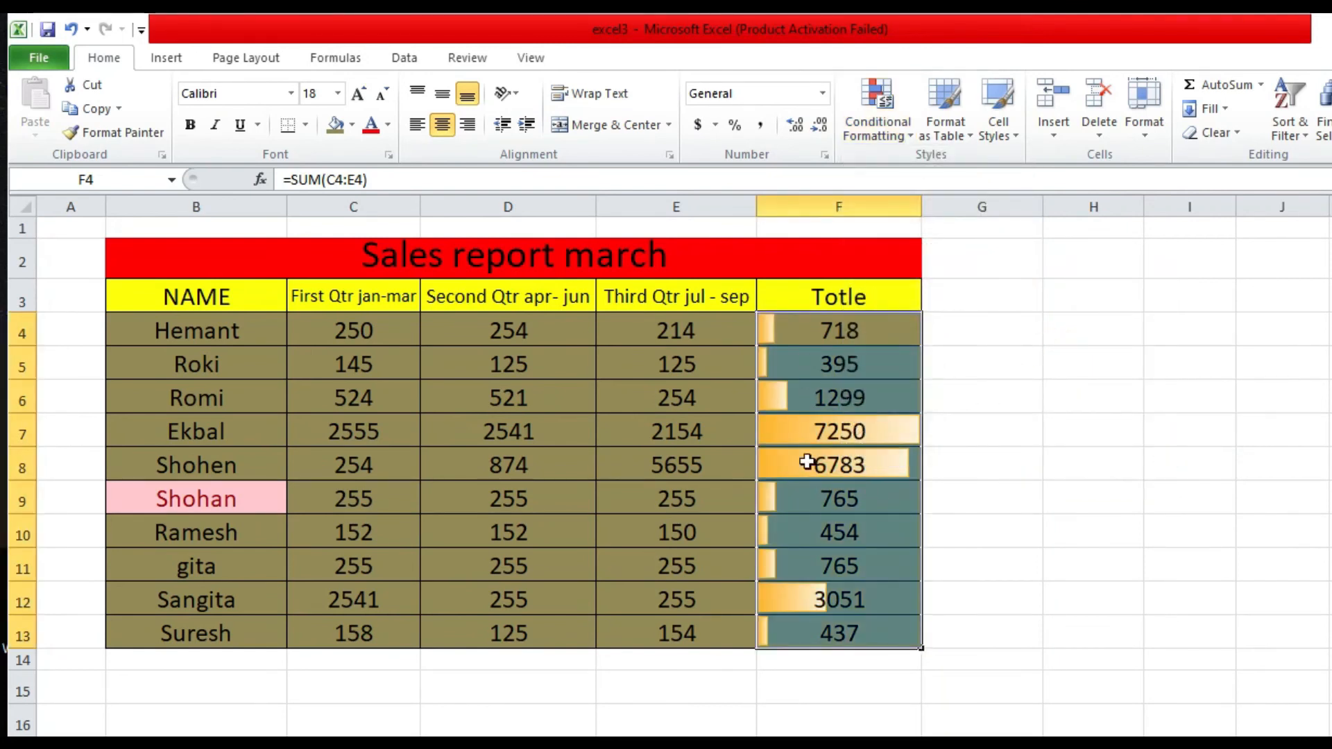
pyautogui.hotkey('ctrl', 'z')
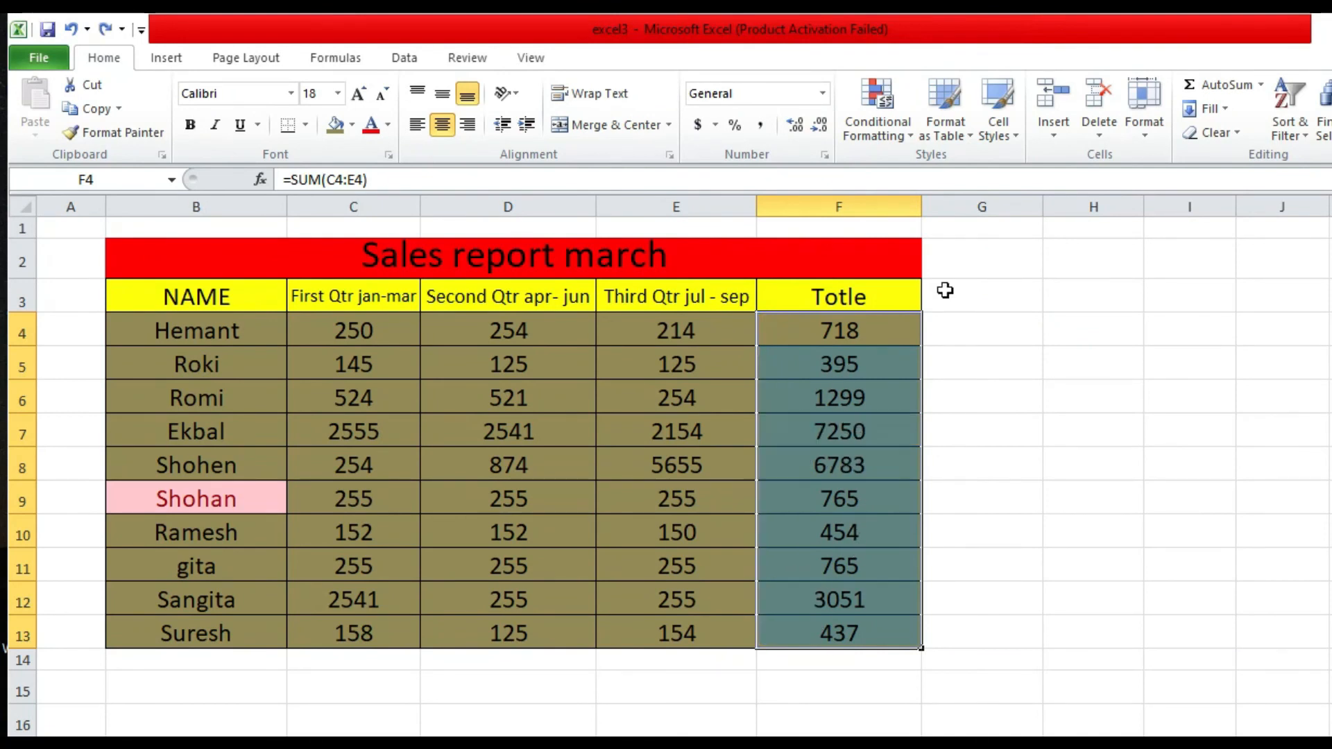
# Apply the directional icon set with three coloured arrows (green, yellow, red) to the Totle values in F4:F13
pyautogui.click(881, 119)
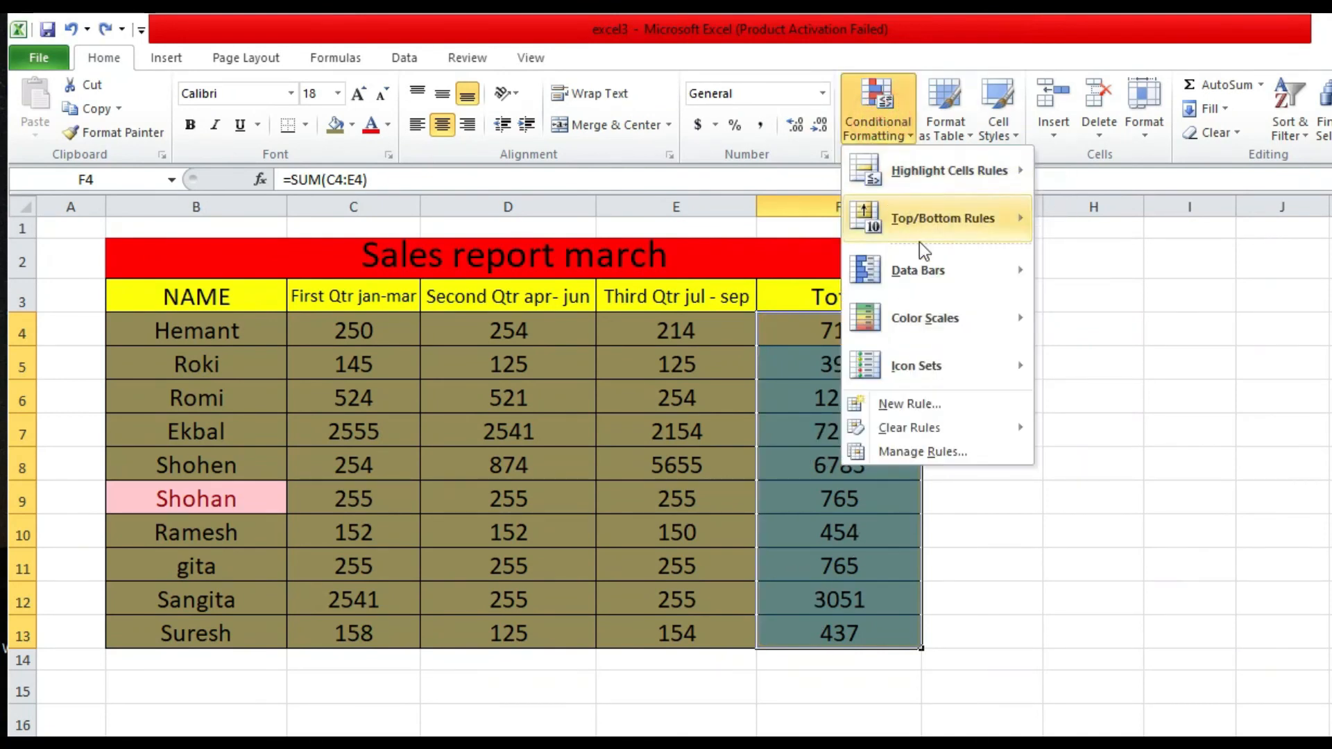
pyautogui.moveTo(917, 380)
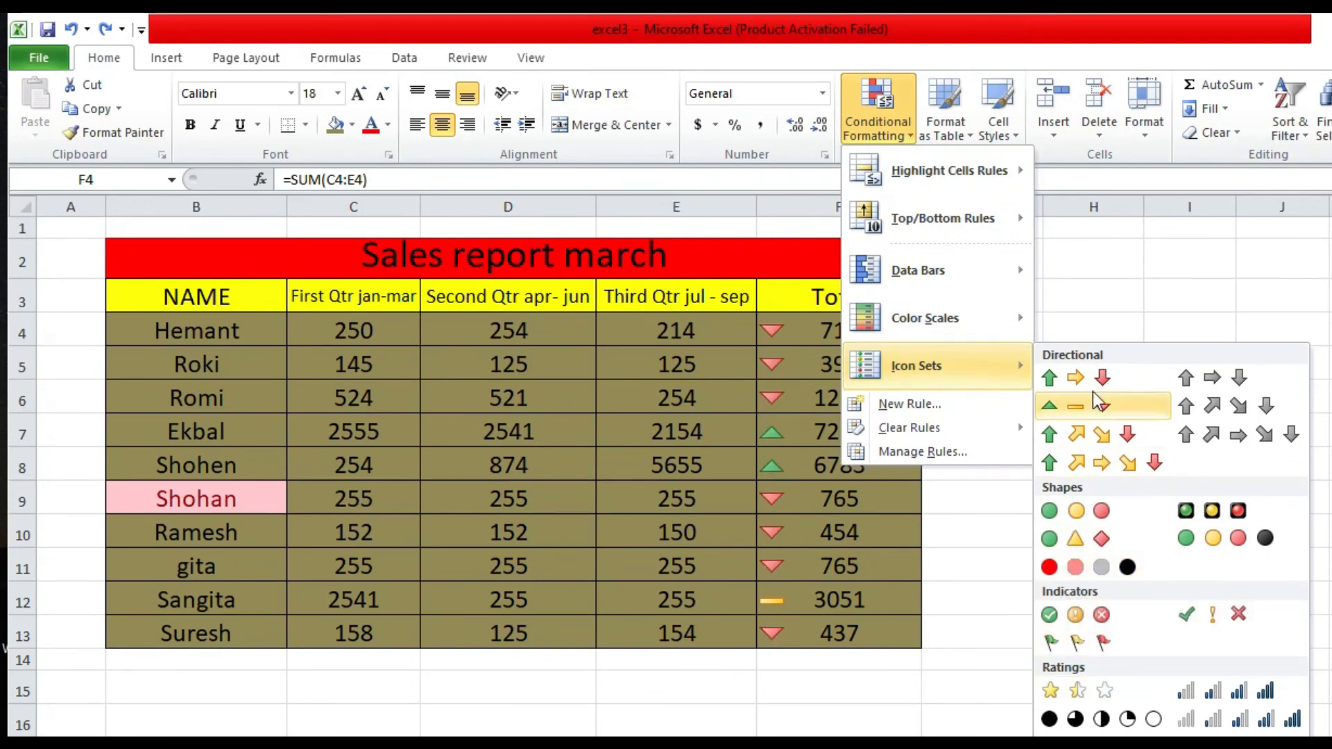
pyautogui.click(1075, 375)
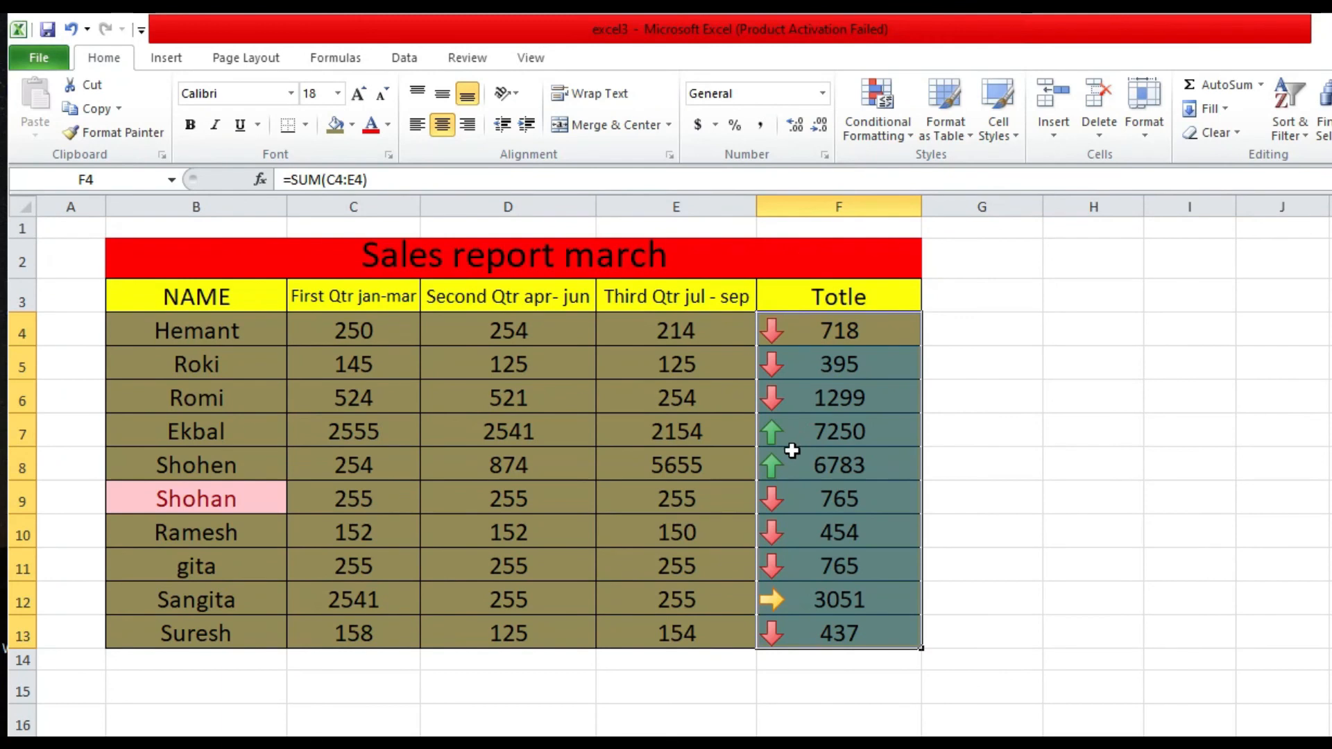
pyautogui.click(726, 452)
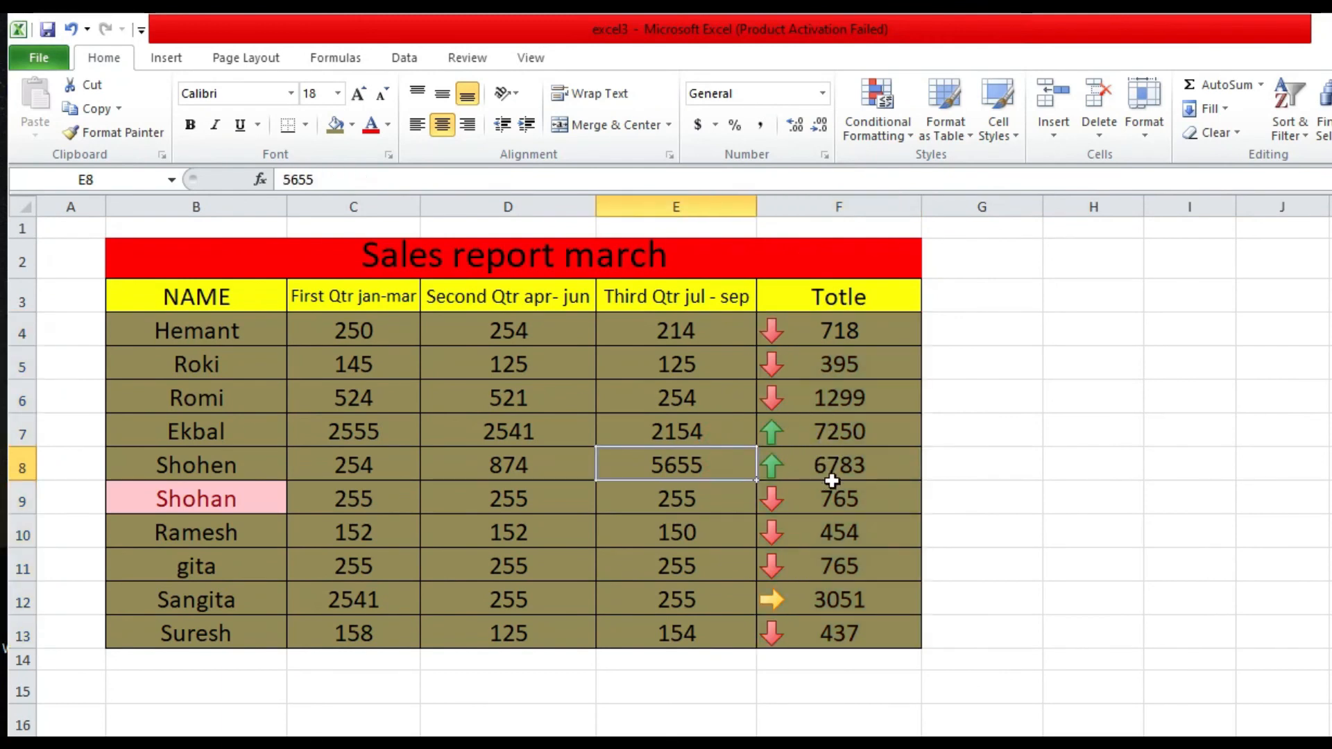